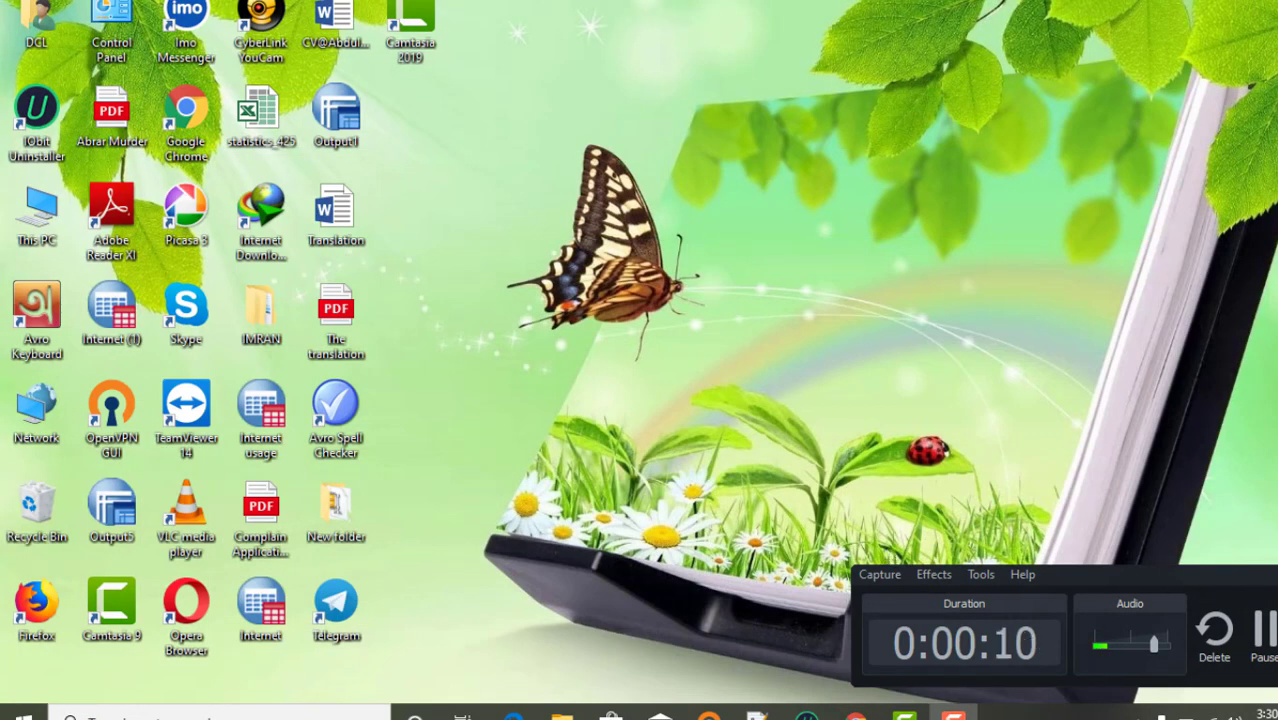
Open the statistics_425 workbook from the desktop icon.
{"action": "double_click", "coordinate": [260, 128]}
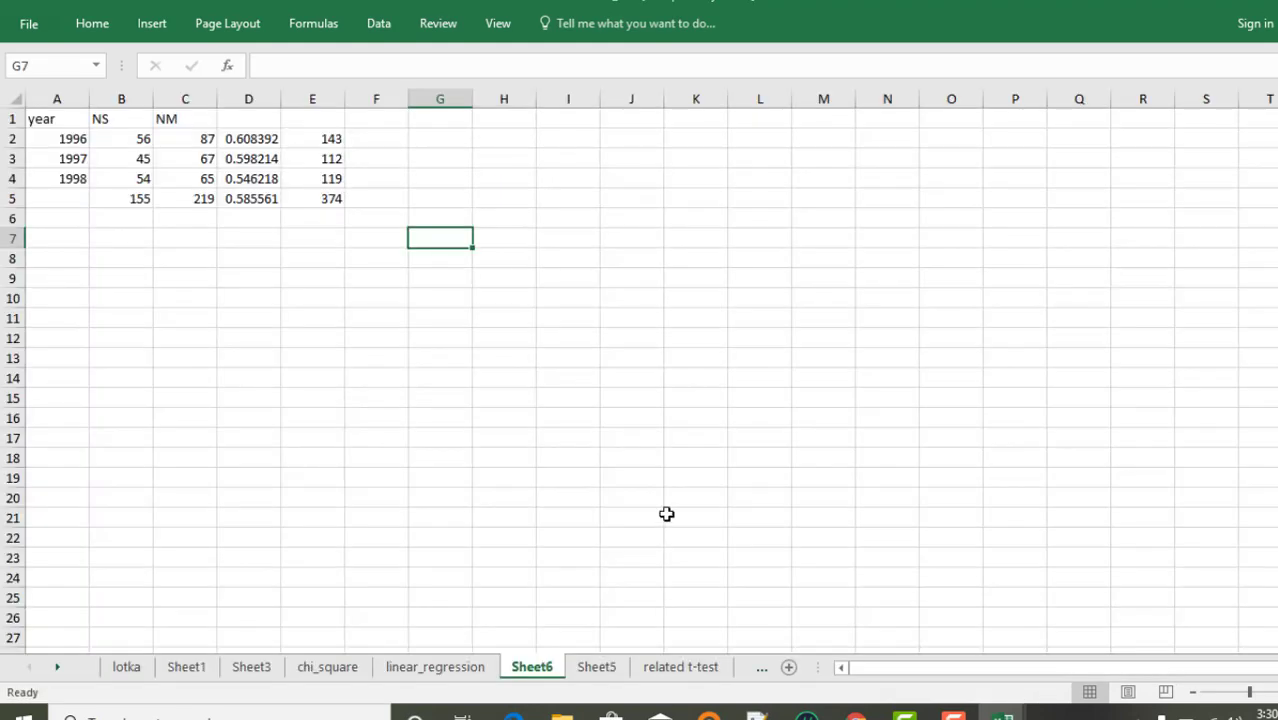
Insert a blank Sheet7 after Sheet6.
{"action": "left_click", "coordinate": [789, 667]}
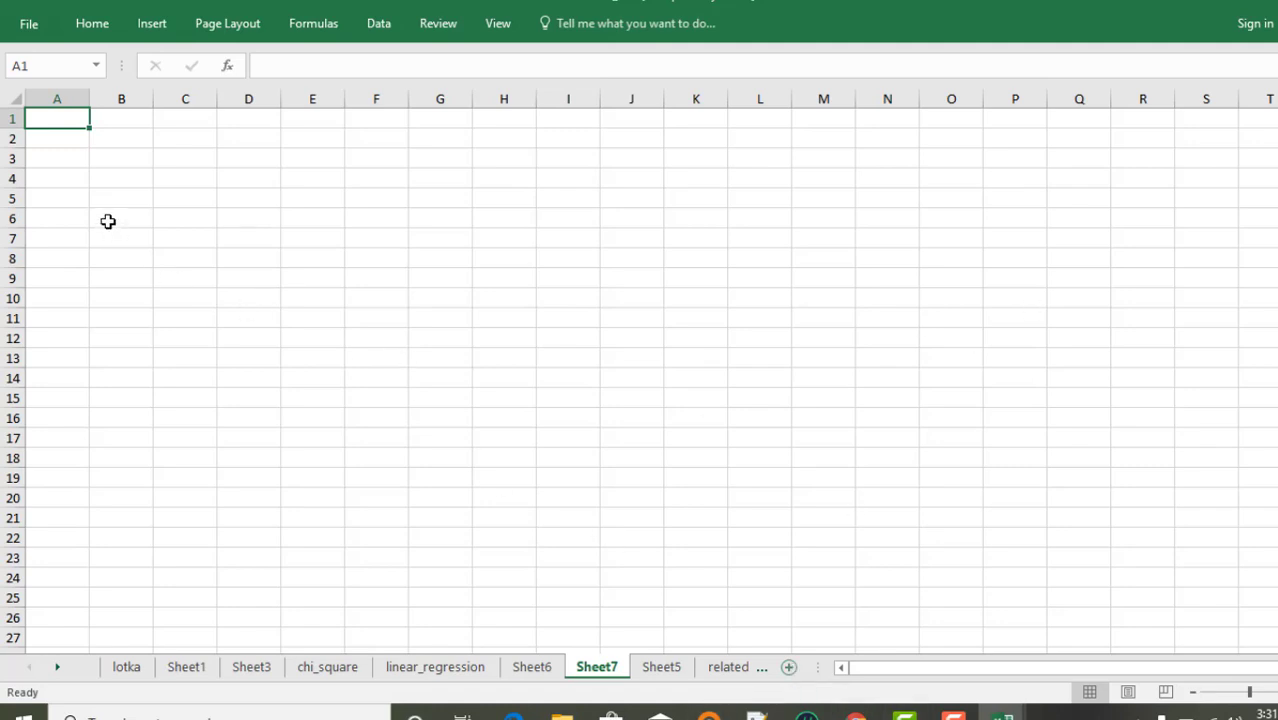
Enter the headings x in B5 and y in C5.
{"action": "left_click", "coordinate": [119, 202]}
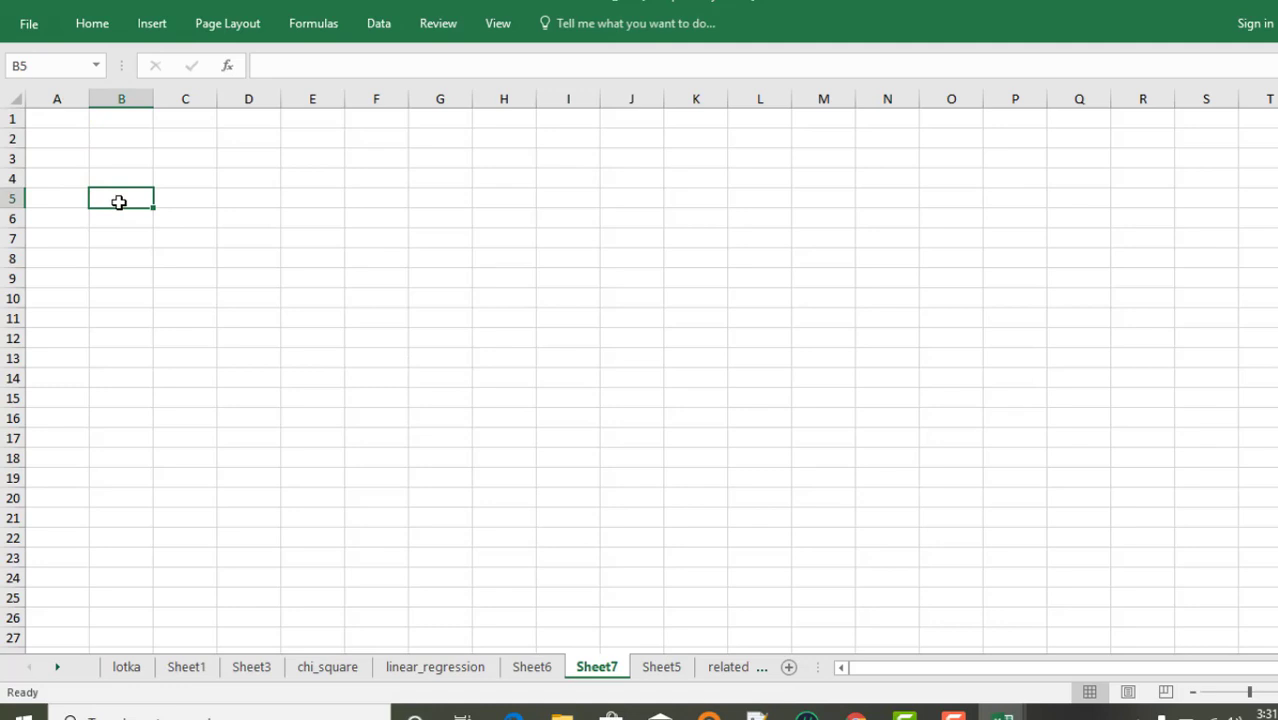
{"action": "type", "text": "n"}
{"action": "key", "text": "BackSpace"}
{"action": "type", "text": "x"}
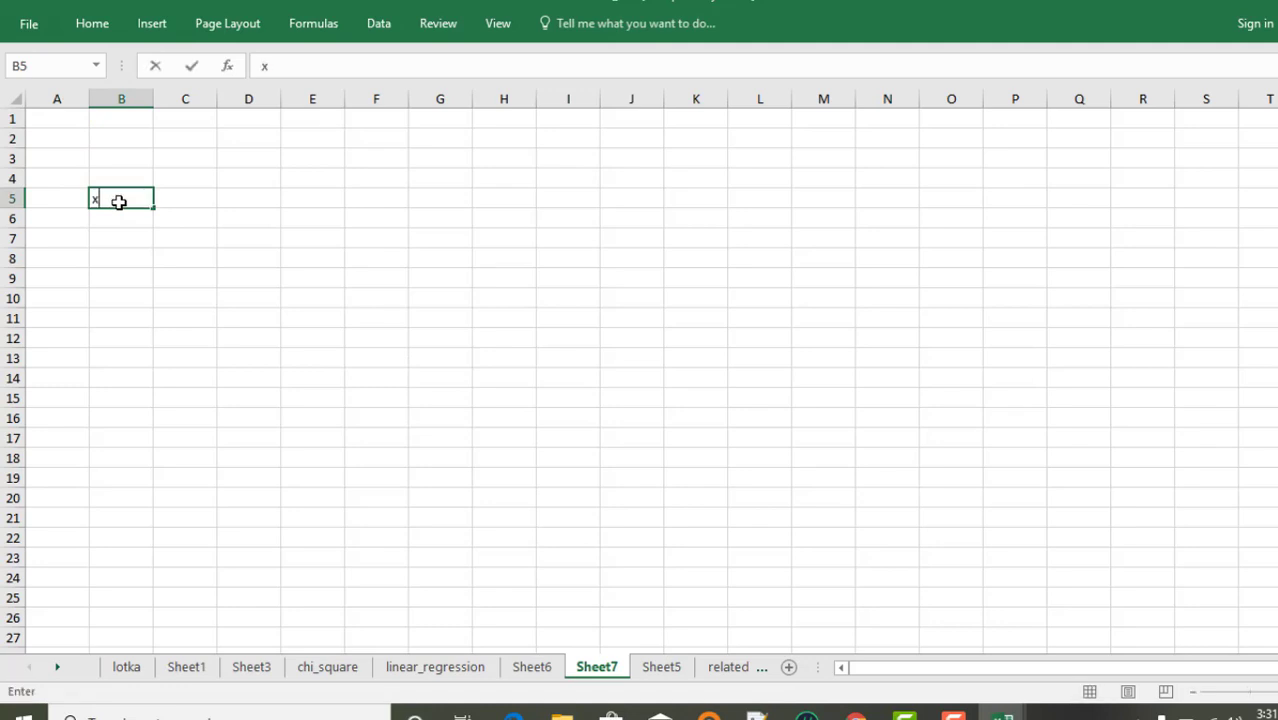
{"action": "left_click", "coordinate": [173, 208]}
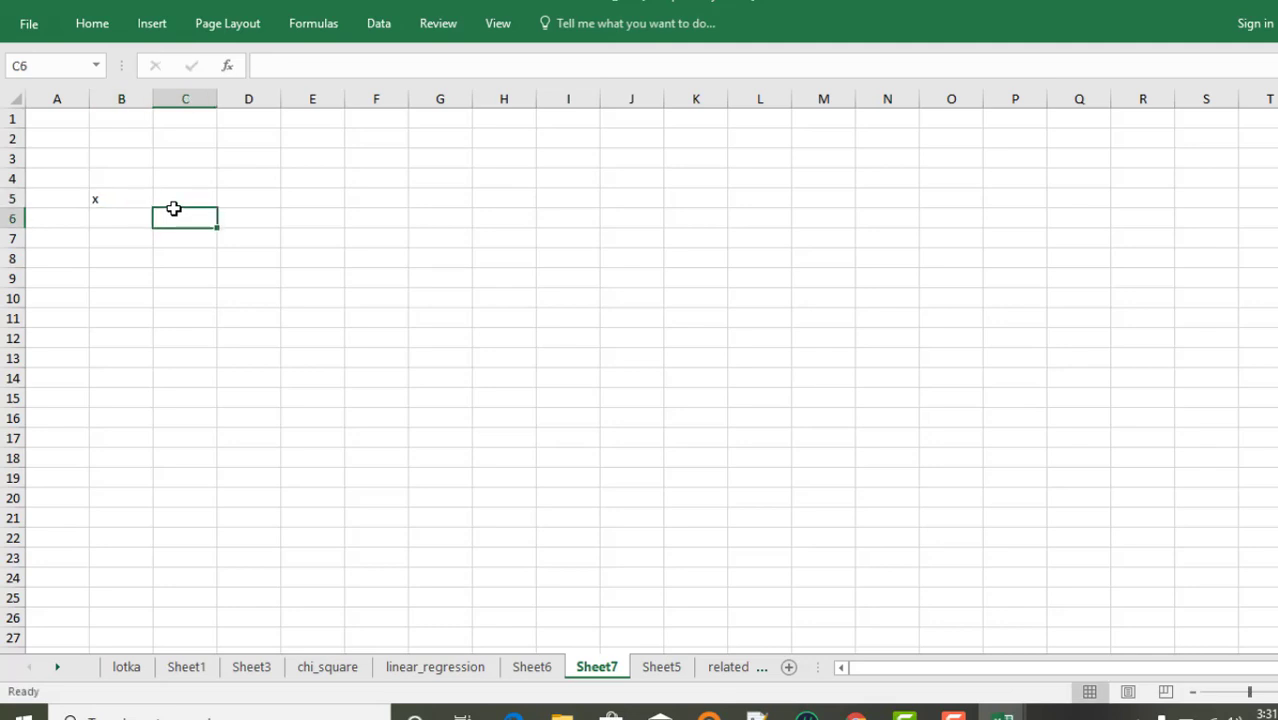
{"action": "left_click", "coordinate": [176, 197]}
{"action": "type", "text": "y"}
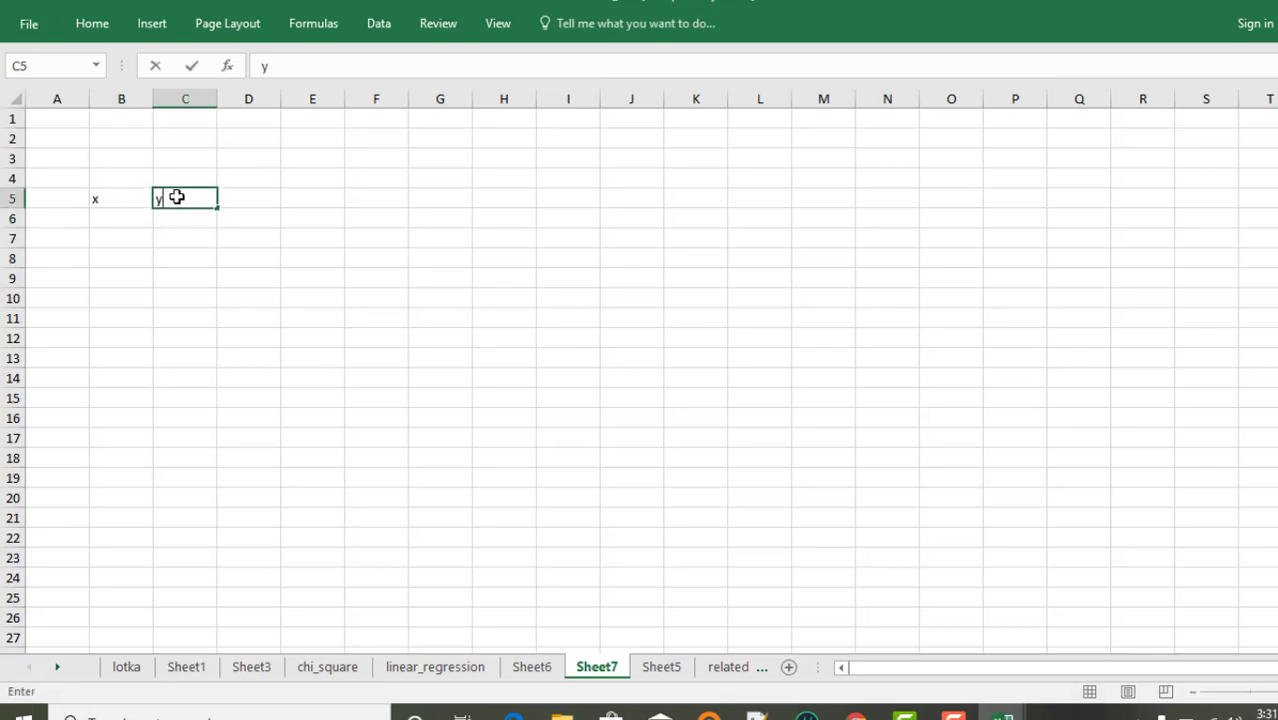
{"action": "left_click", "coordinate": [123, 197]}
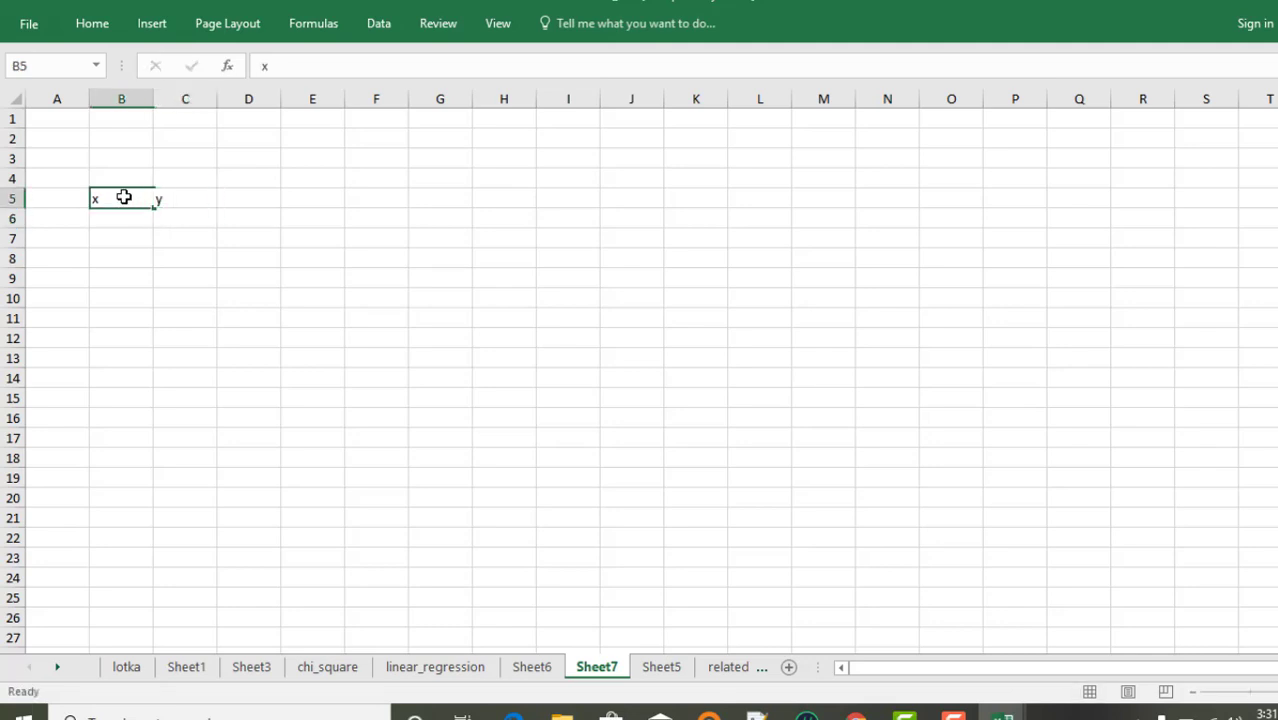
{"action": "left_click", "coordinate": [178, 202]}
List the x values 1 through 10 down B6:B15.
{"action": "left_click", "coordinate": [121, 218]}
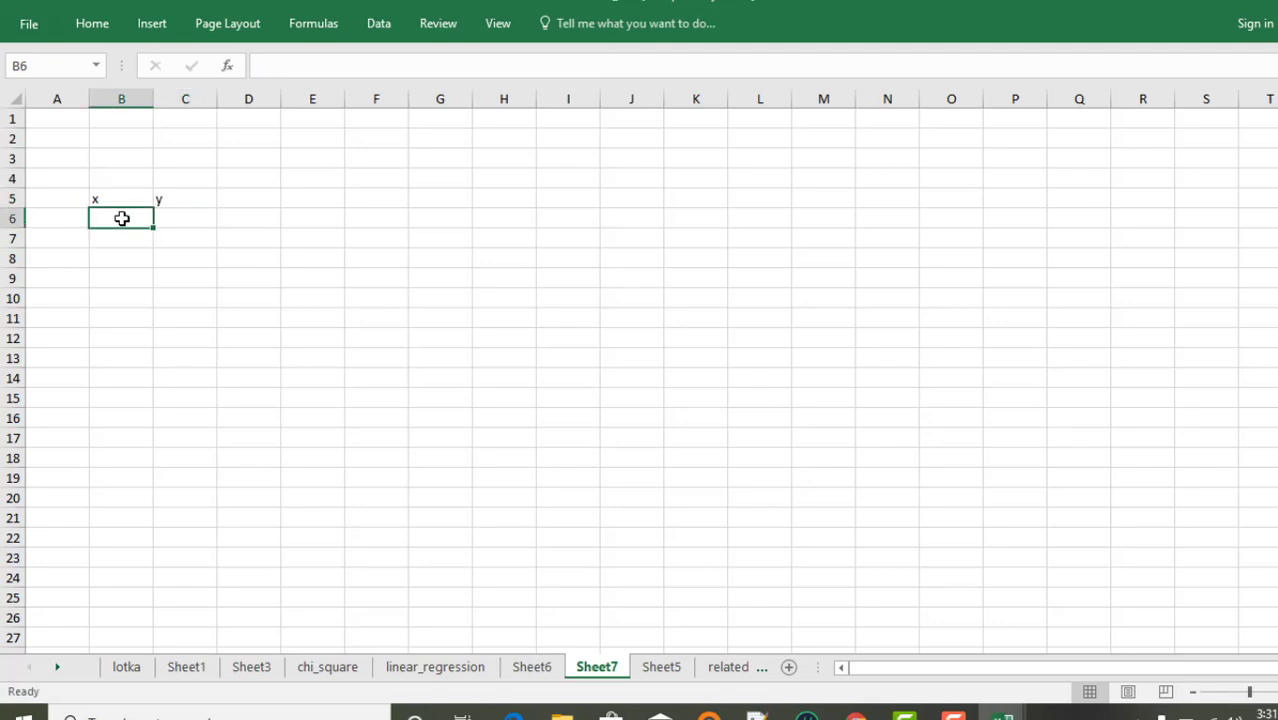
{"action": "type", "text": "1"}
{"action": "key", "text": "Return"}
{"action": "type", "text": "2"}
{"action": "key", "text": "Return"}
{"action": "type", "text": "3"}
{"action": "key", "text": "Return"}
{"action": "type", "text": "4 5"}
{"action": "key", "text": "Return"}
{"action": "type", "text": "6"}
{"action": "key", "text": "Return"}
{"action": "type", "text": "78"}
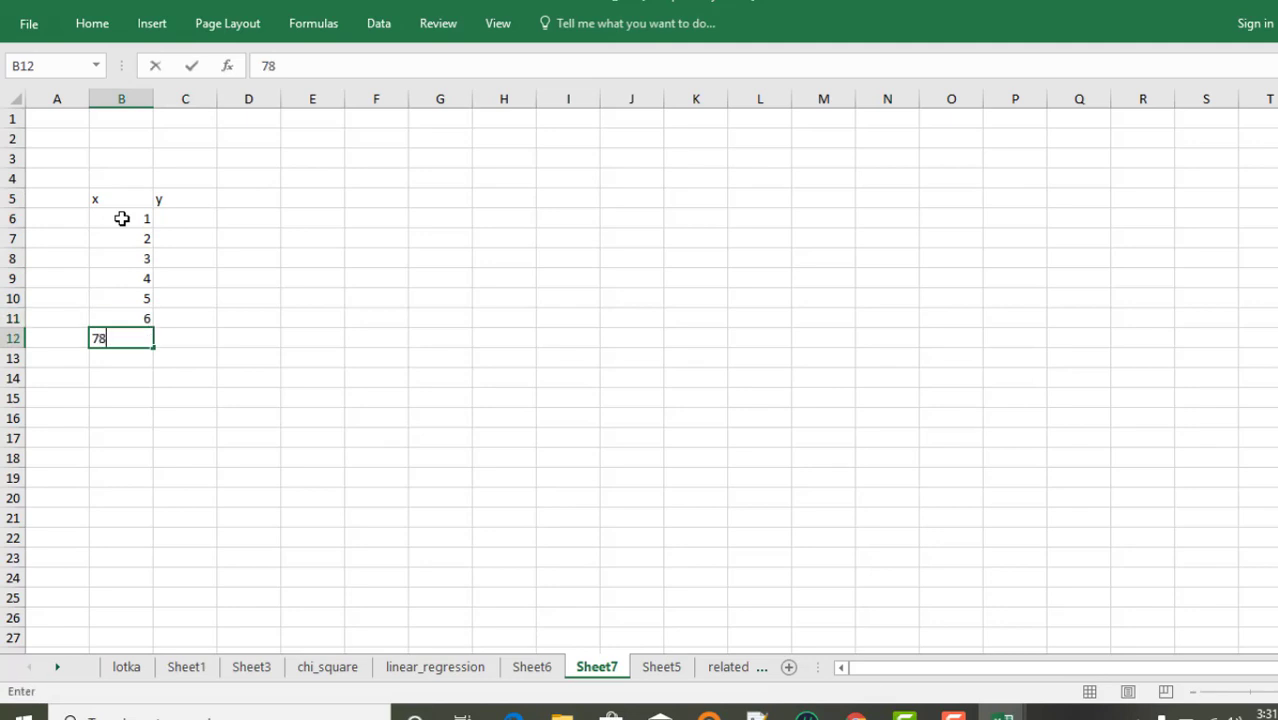
{"action": "key", "text": "BackSpace"}
{"action": "key", "text": "Return"}
{"action": "type", "text": "8"}
{"action": "key", "text": "Return"}
{"action": "type", "text": "9"}
{"action": "key", "text": "Return"}
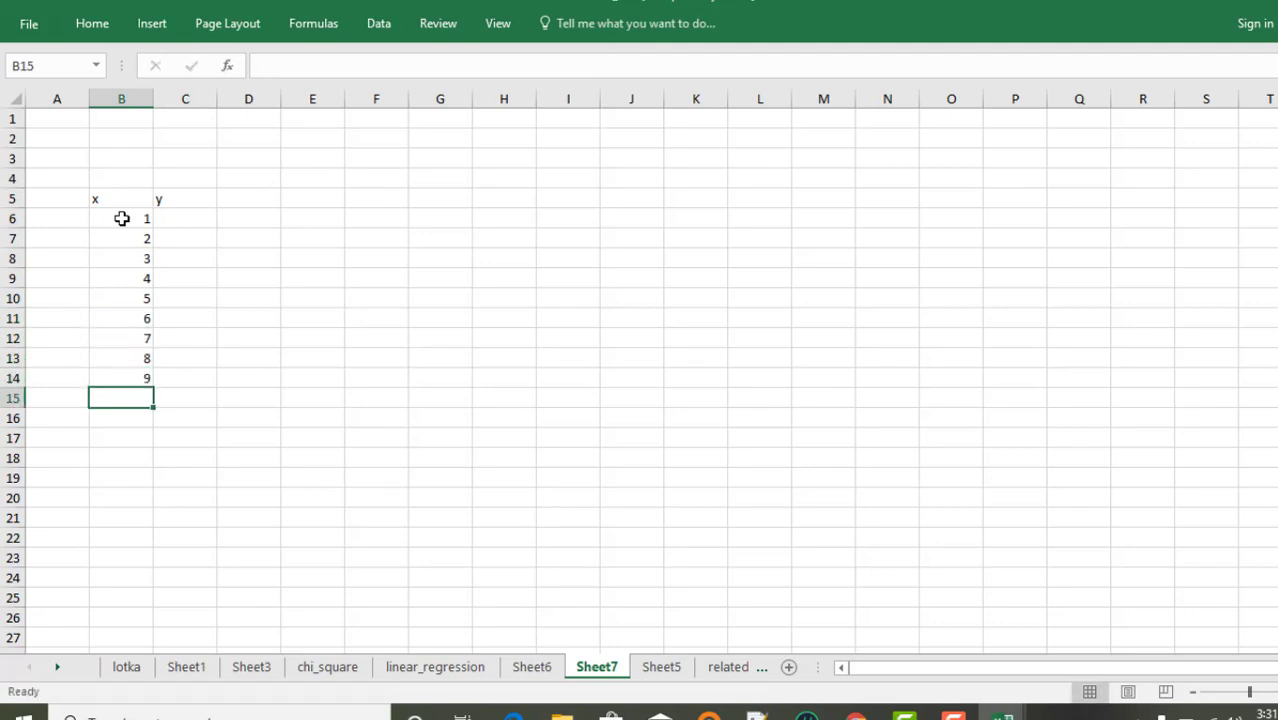
{"action": "type", "text": "10"}
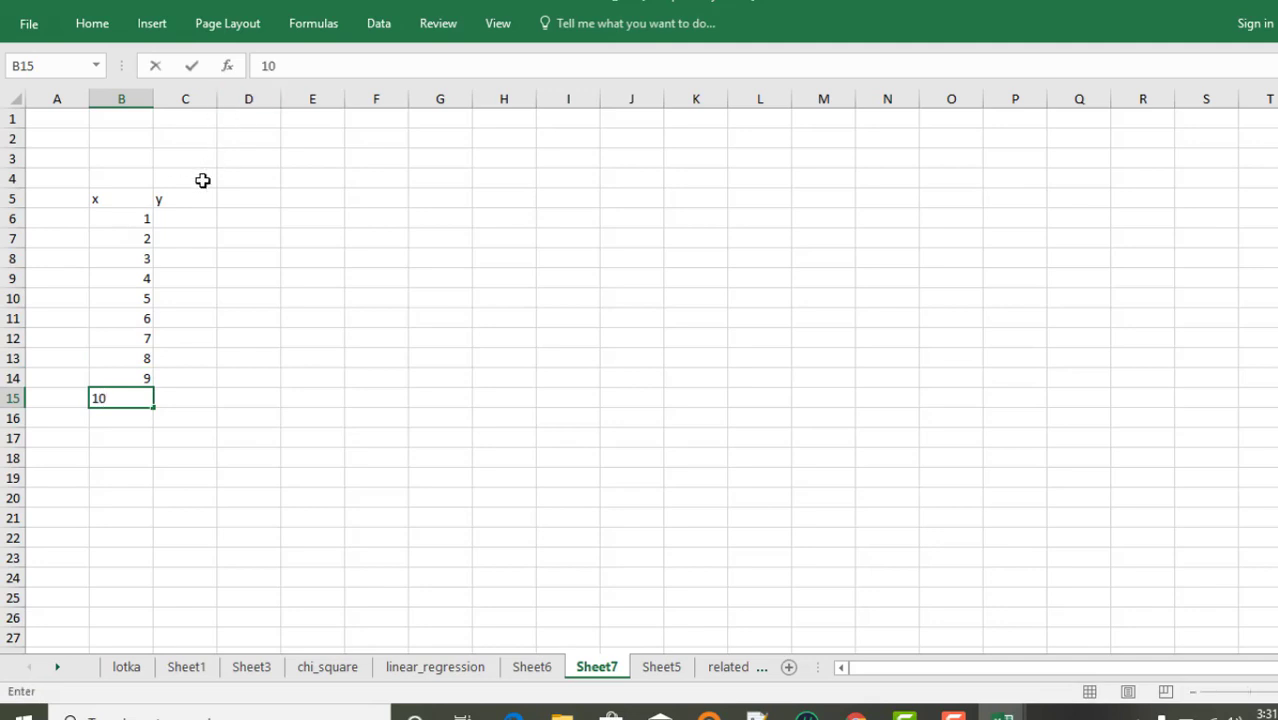
{"action": "left_click", "coordinate": [176, 218]}
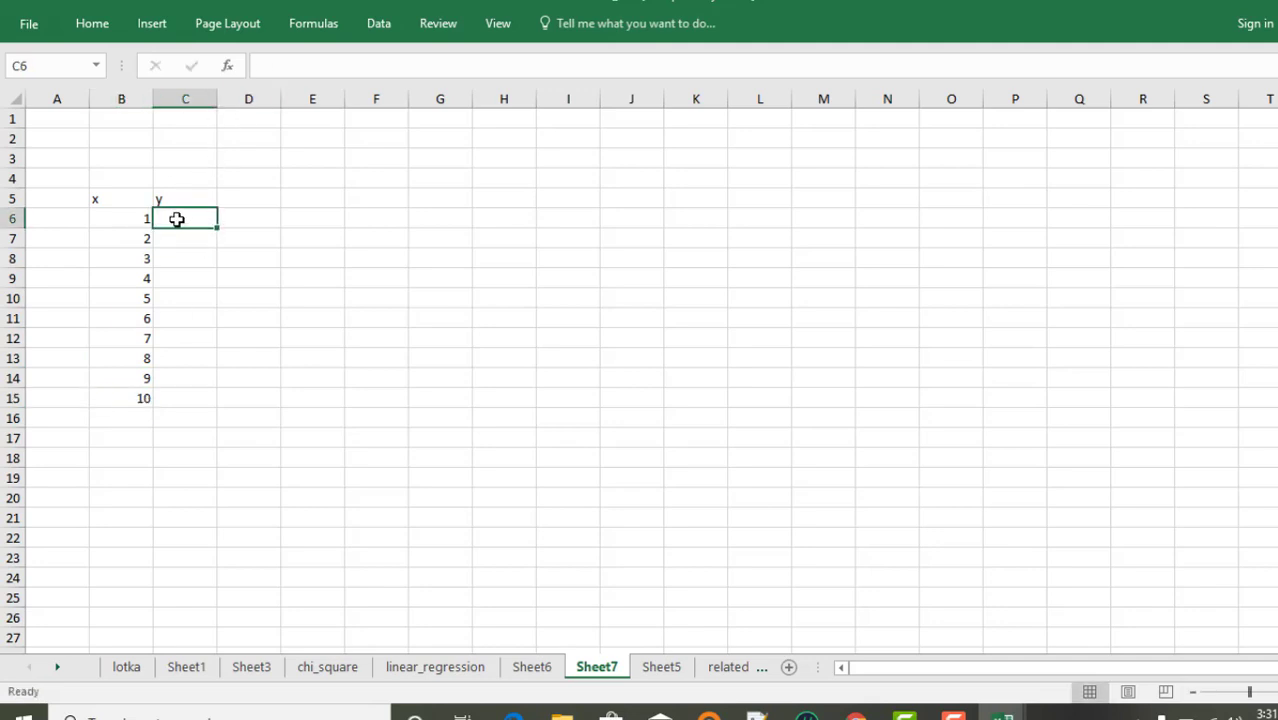
Enter y values 2163, 2226 and 2667 in C6:C8.
{"action": "type", "text": "811"}
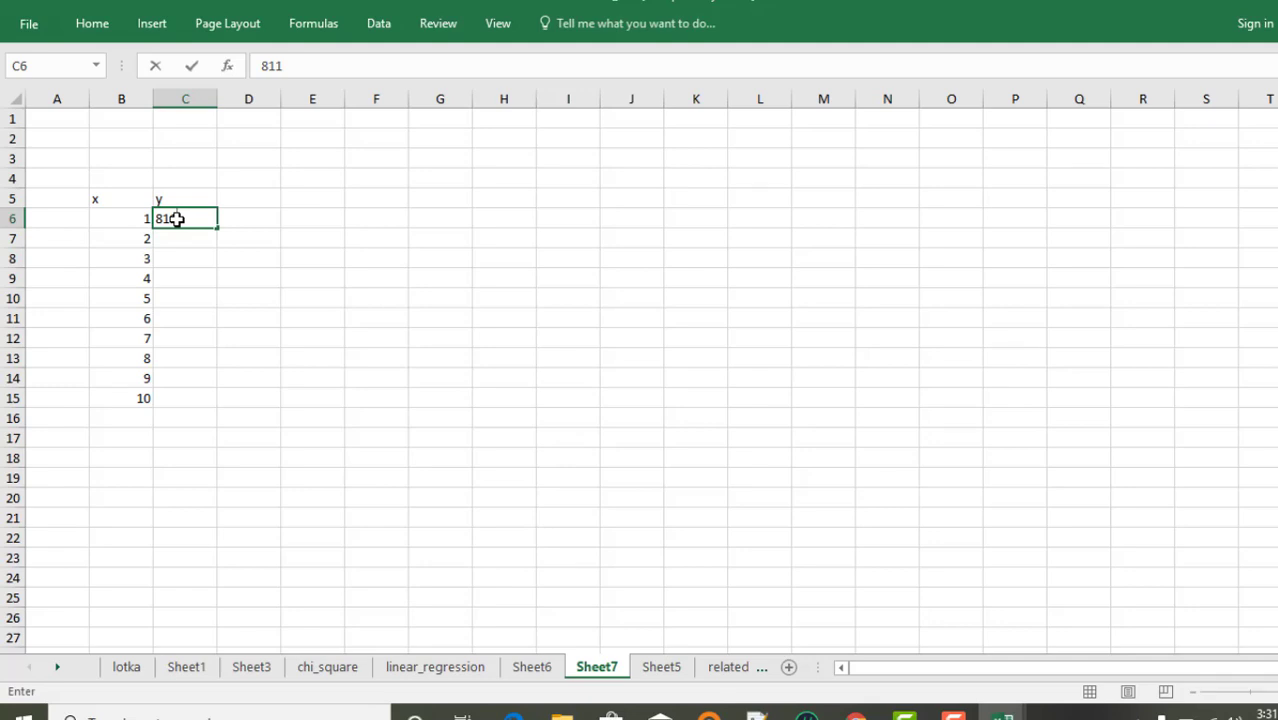
{"action": "key", "text": "BackSpace"}
{"action": "key", "text": "BackSpace"}
{"action": "key", "text": "BackSpace"}
{"action": "type", "text": "2163"}
{"action": "key", "text": "Return"}
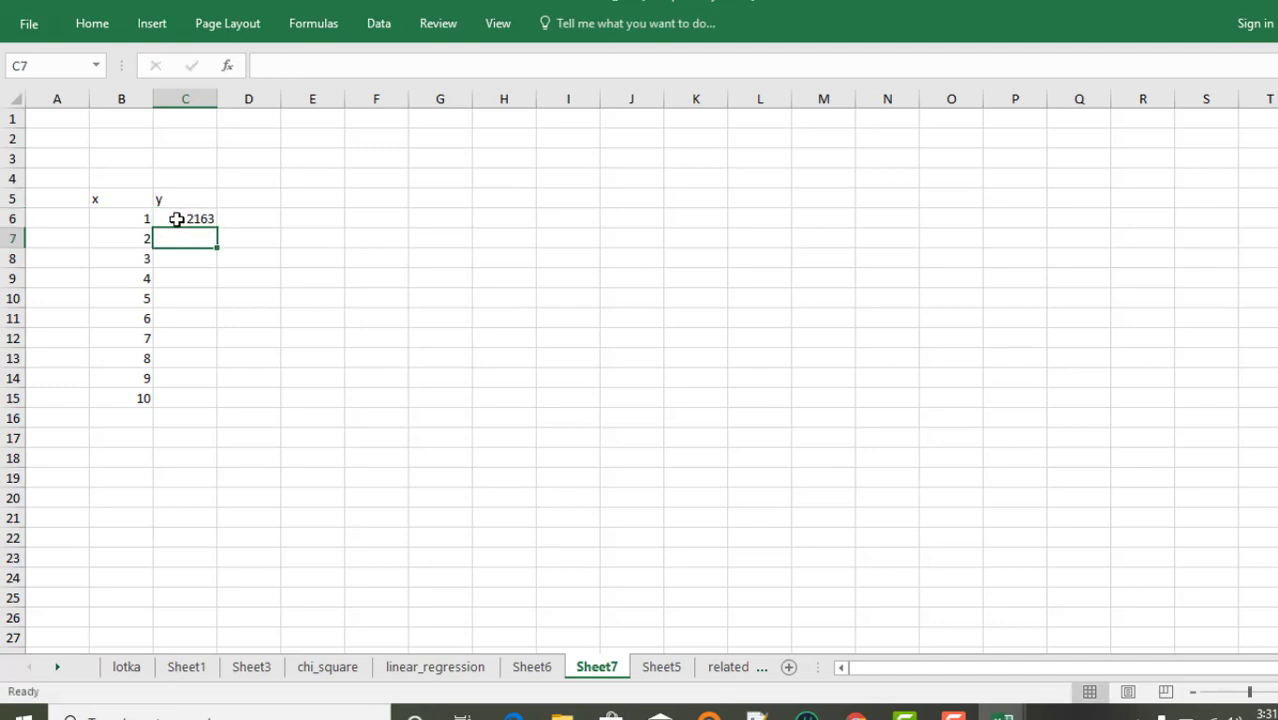
{"action": "type", "text": "222"}
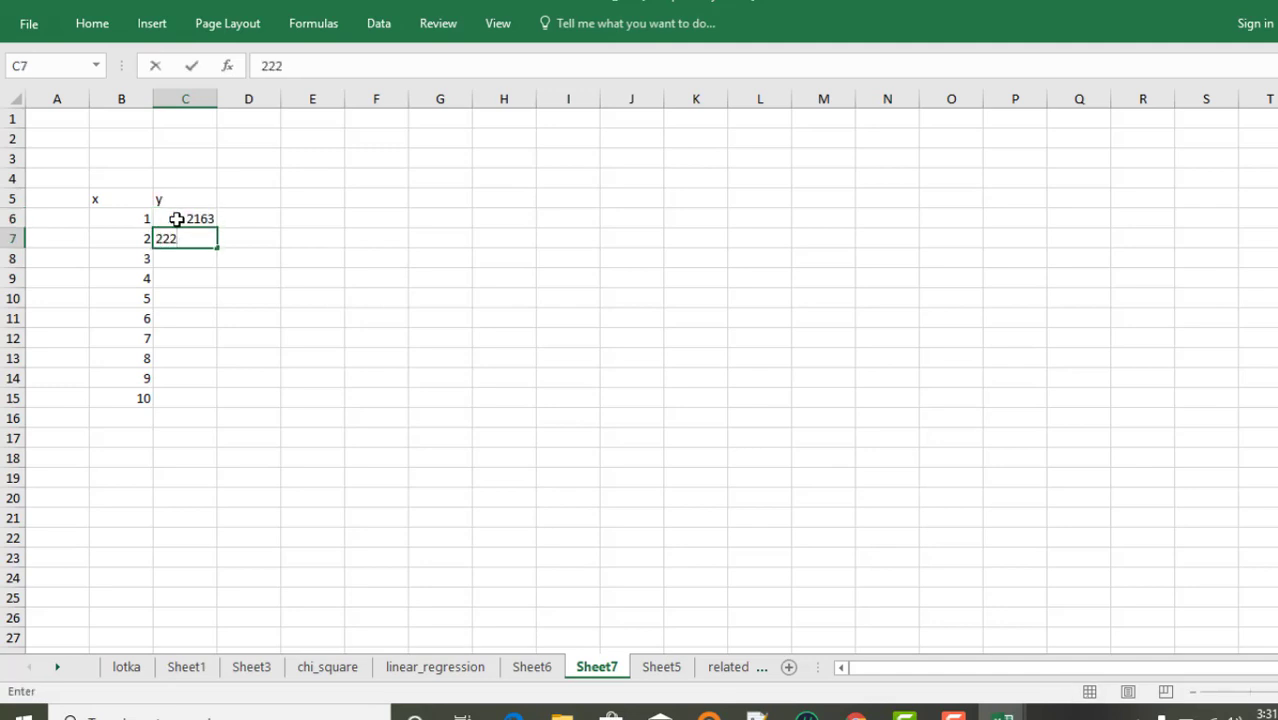
{"action": "type", "text": "6"}
{"action": "key", "text": "Return"}
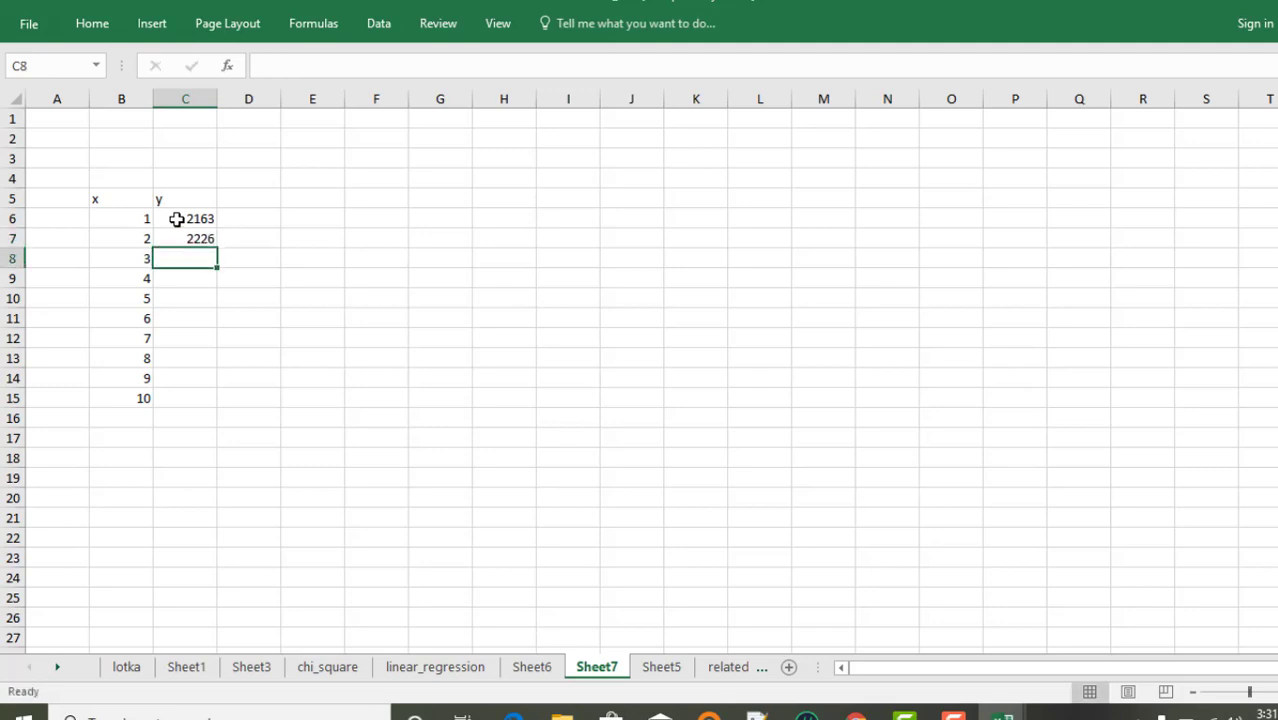
{"action": "type", "text": "2667"}
{"action": "key", "text": "Return"}
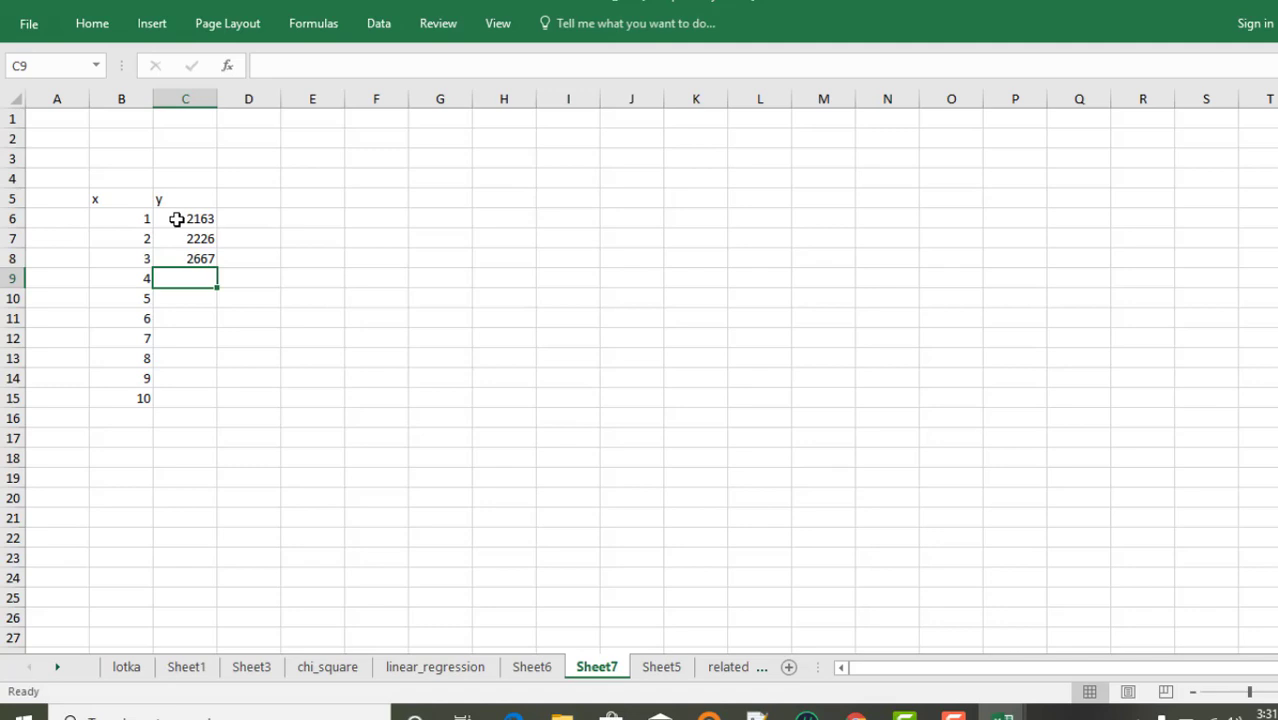
Continue the y column with 2772, 3087 and 3108 in C9:C11.
{"action": "type", "text": "2772"}
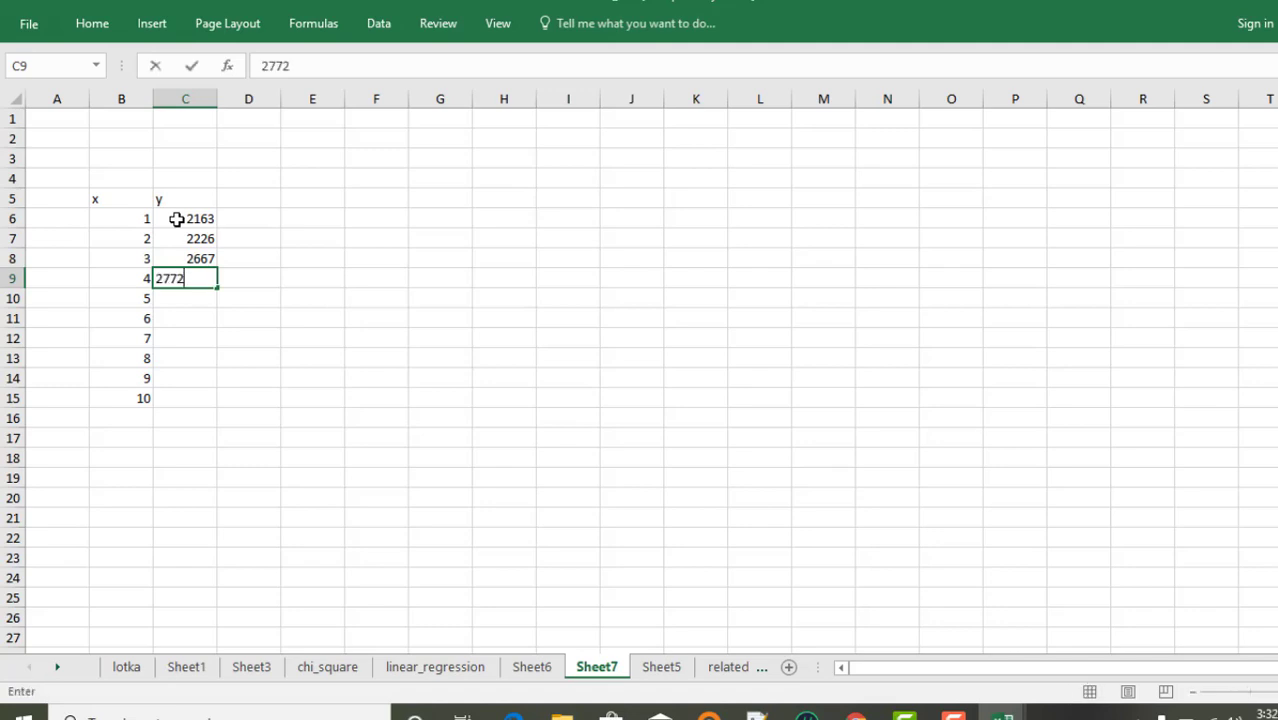
{"action": "key", "text": "Return"}
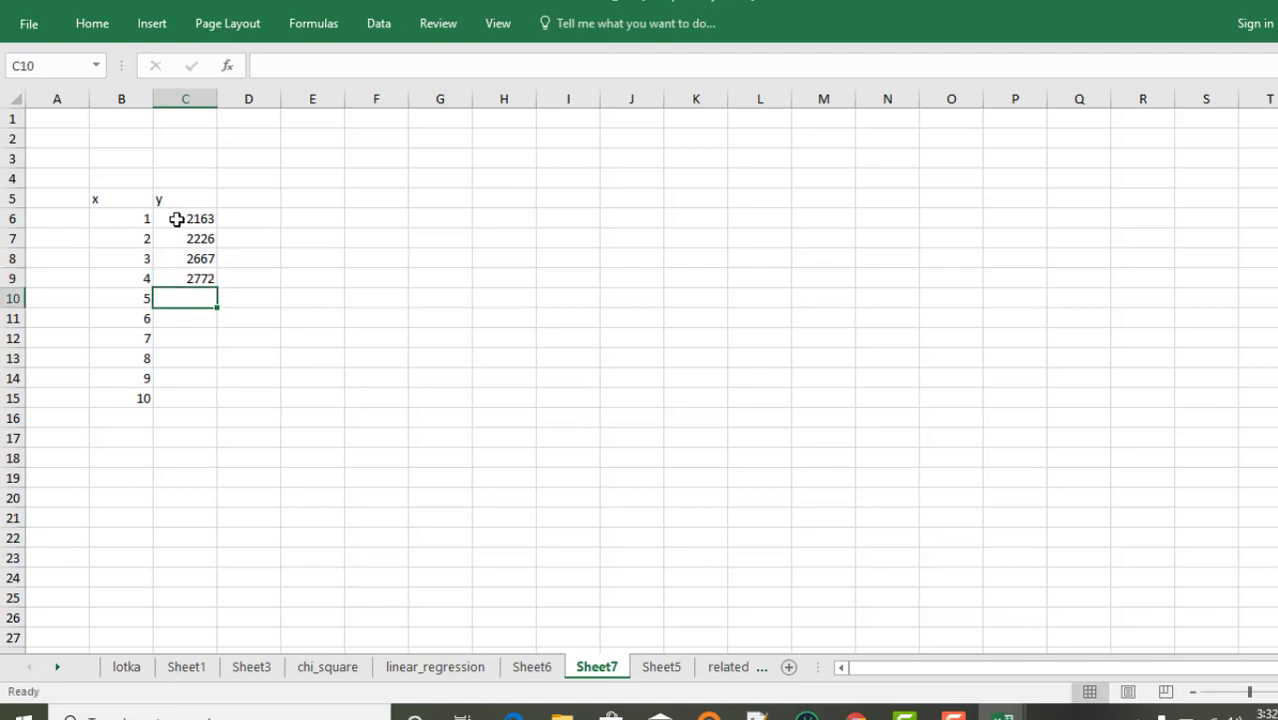
{"action": "type", "text": "3087"}
{"action": "key", "text": "Return"}
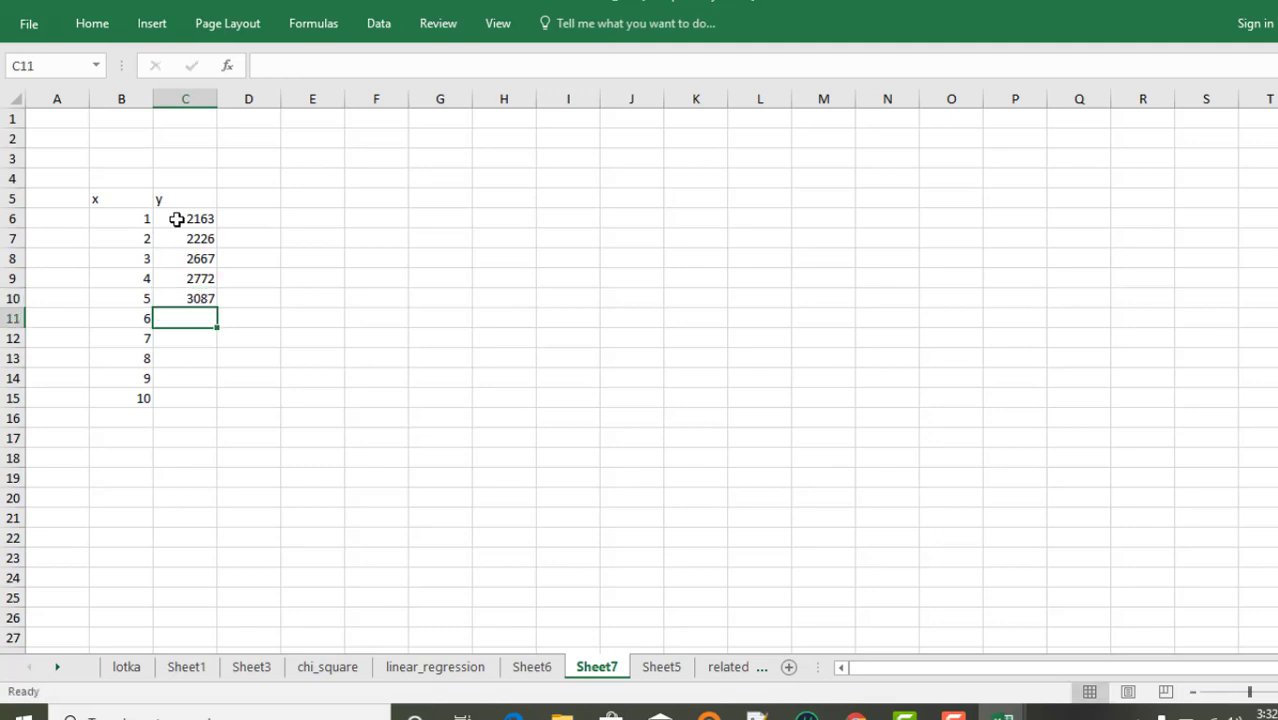
{"action": "type", "text": "3108"}
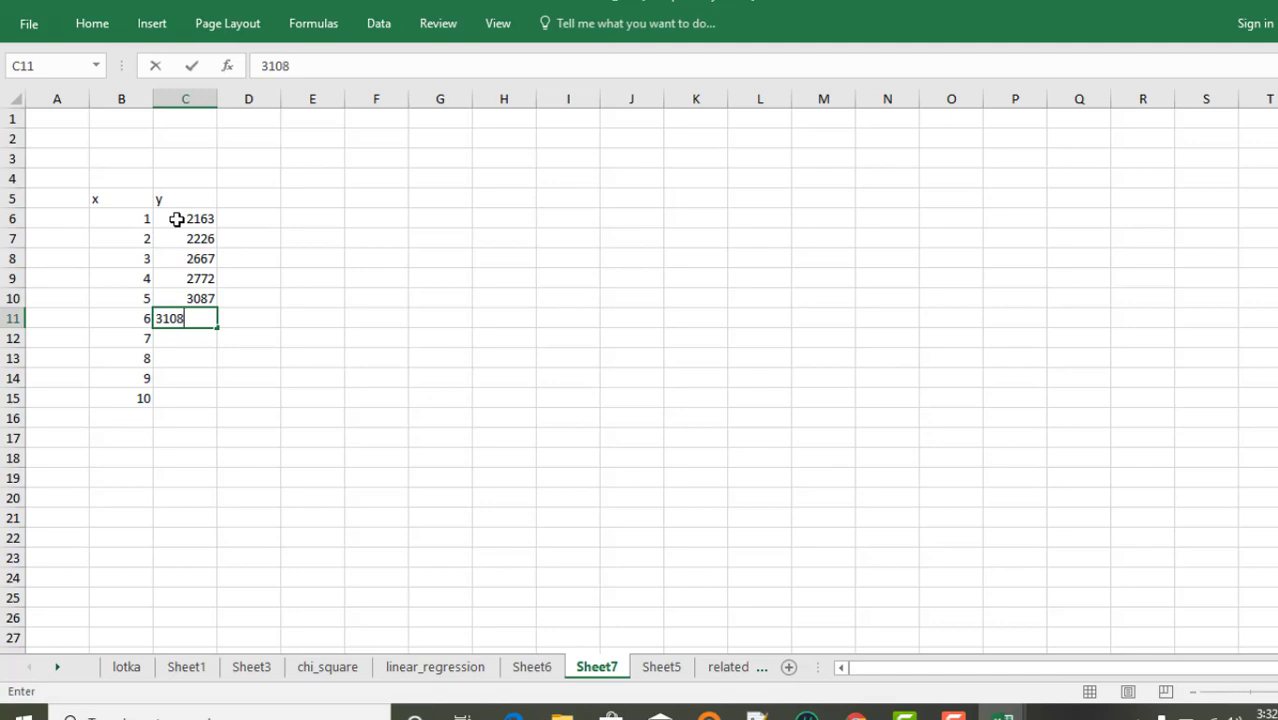
{"action": "key", "text": "Return"}
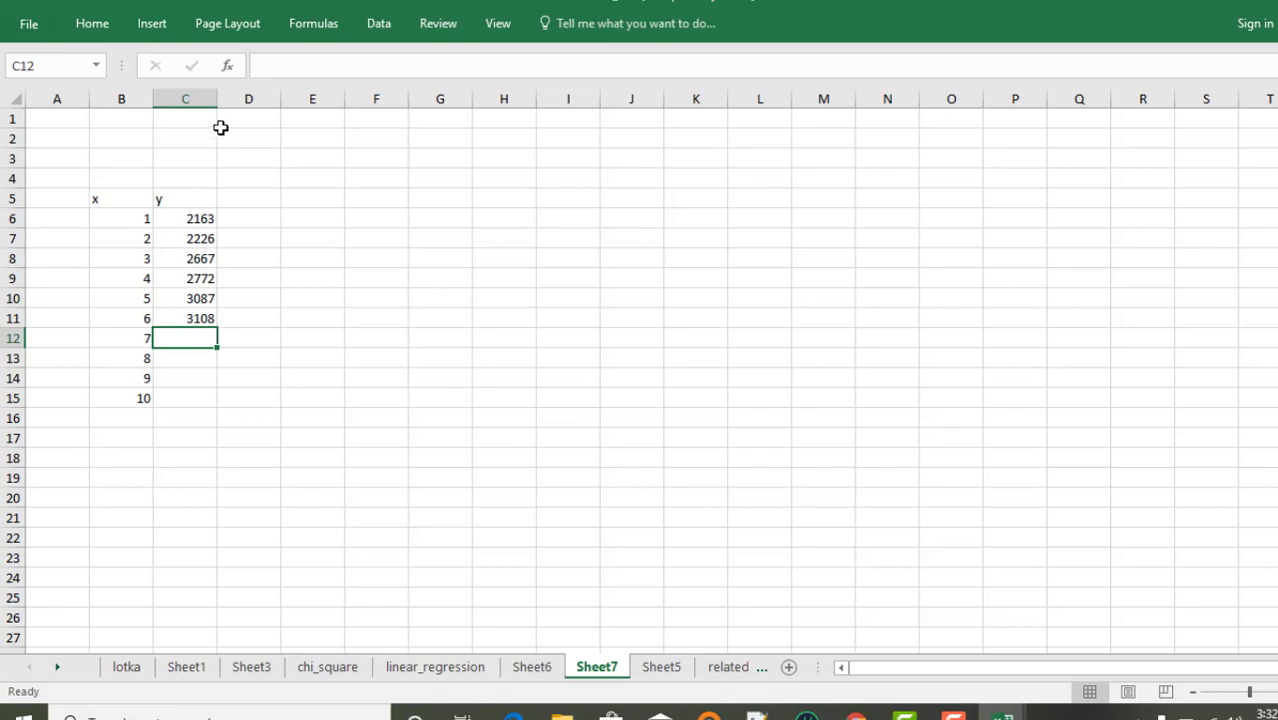
{"action": "left_click", "coordinate": [198, 226]}
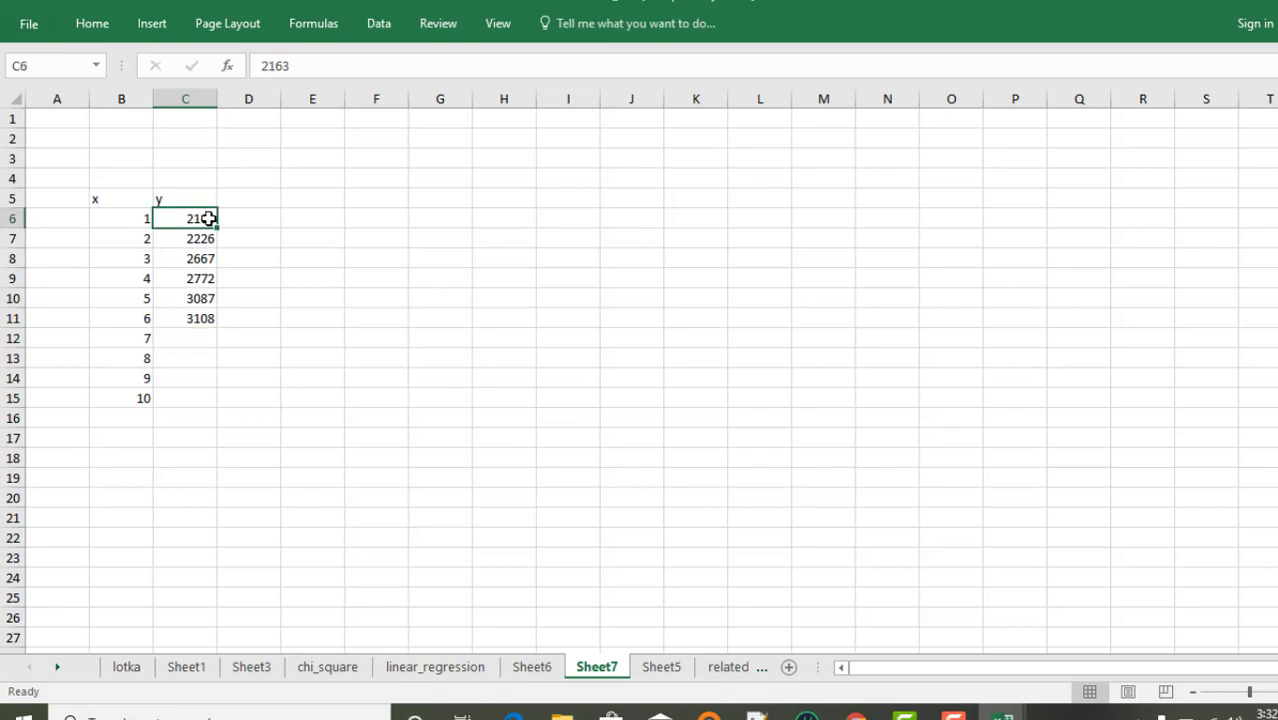
Replace the y values in C6:C11 with 8112, 2188, 1080, 580, 421 and 255.
{"action": "type", "text": "81"}
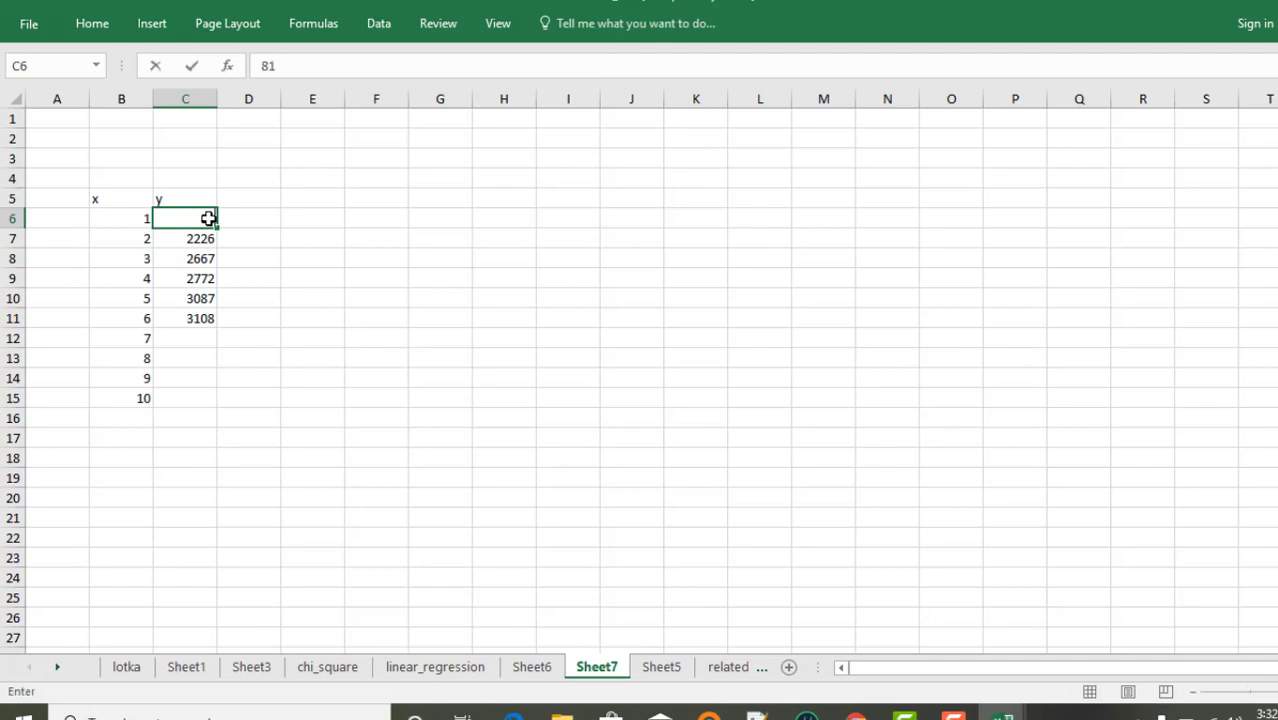
{"action": "type", "text": "12"}
{"action": "key", "text": "Return"}
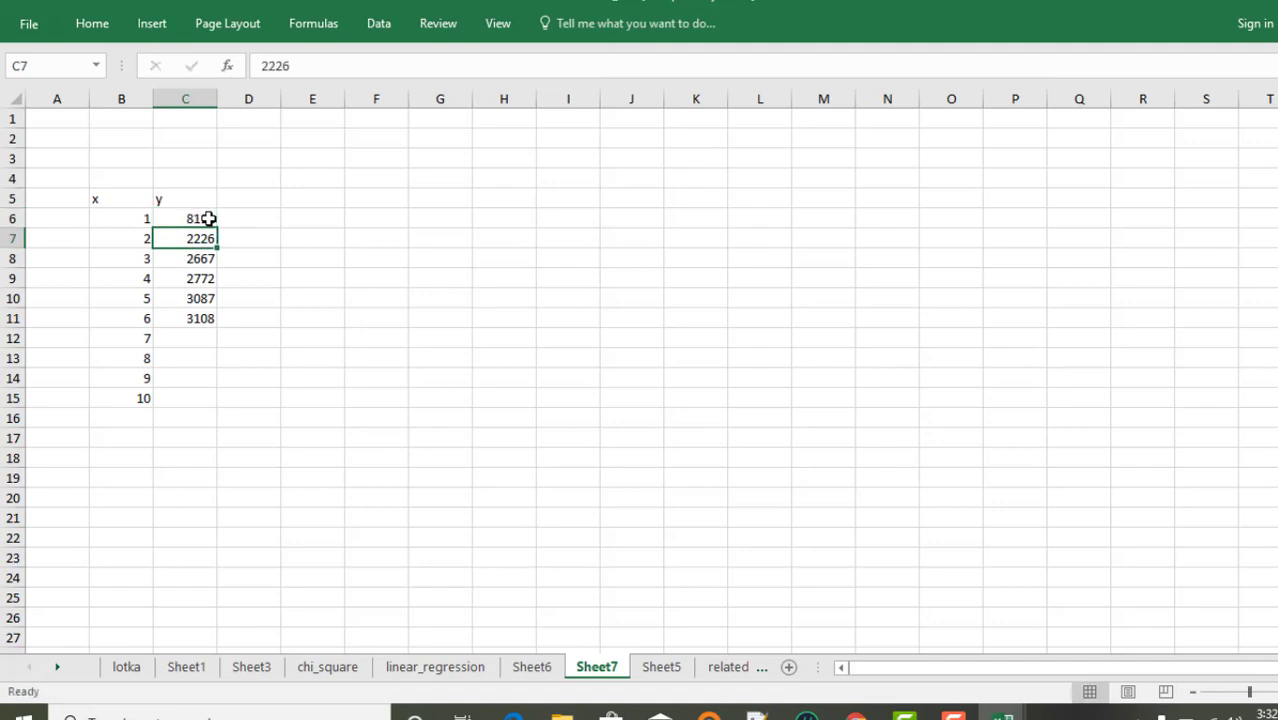
{"action": "type", "text": "2188"}
{"action": "key", "text": "Return"}
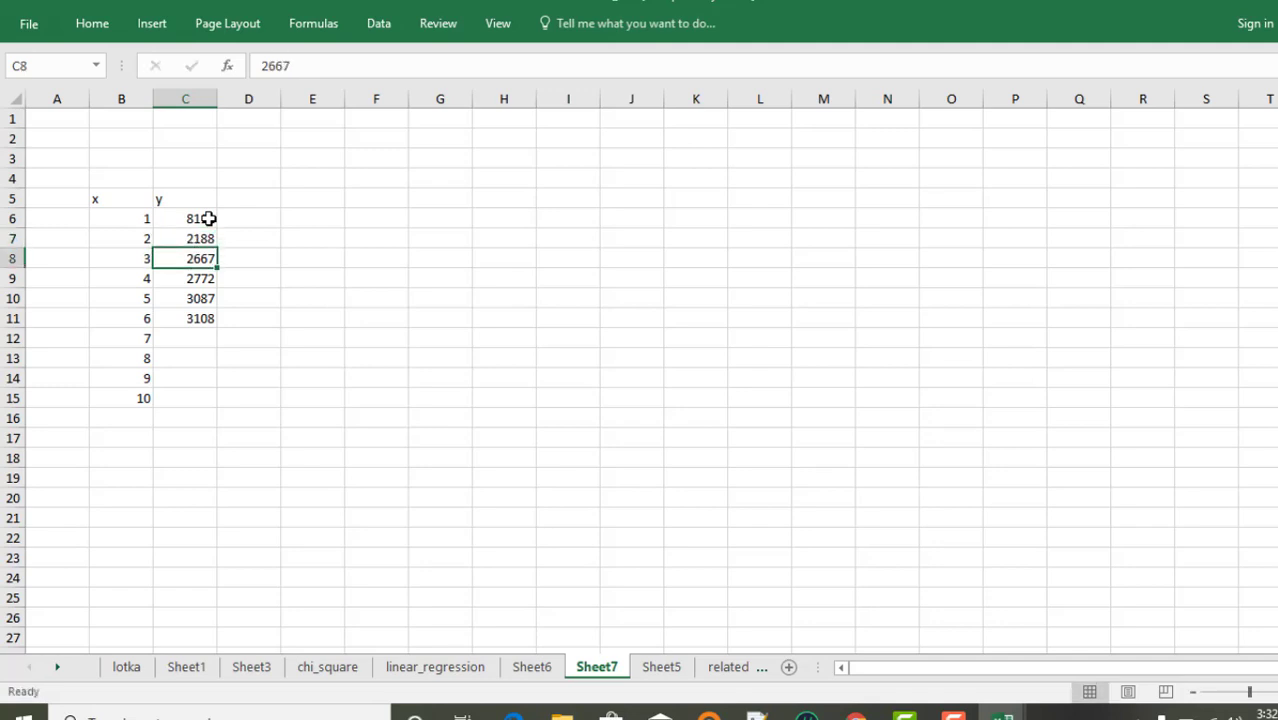
{"action": "type", "text": "1080"}
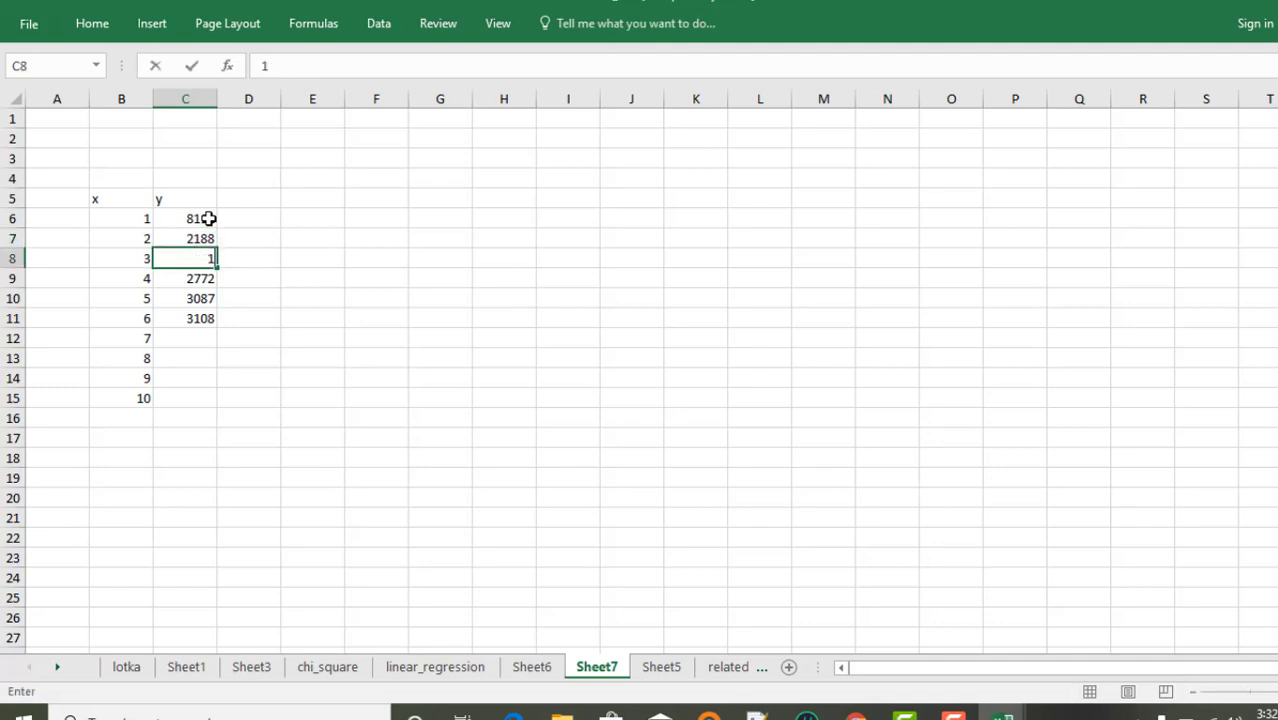
{"action": "key", "text": "Return"}
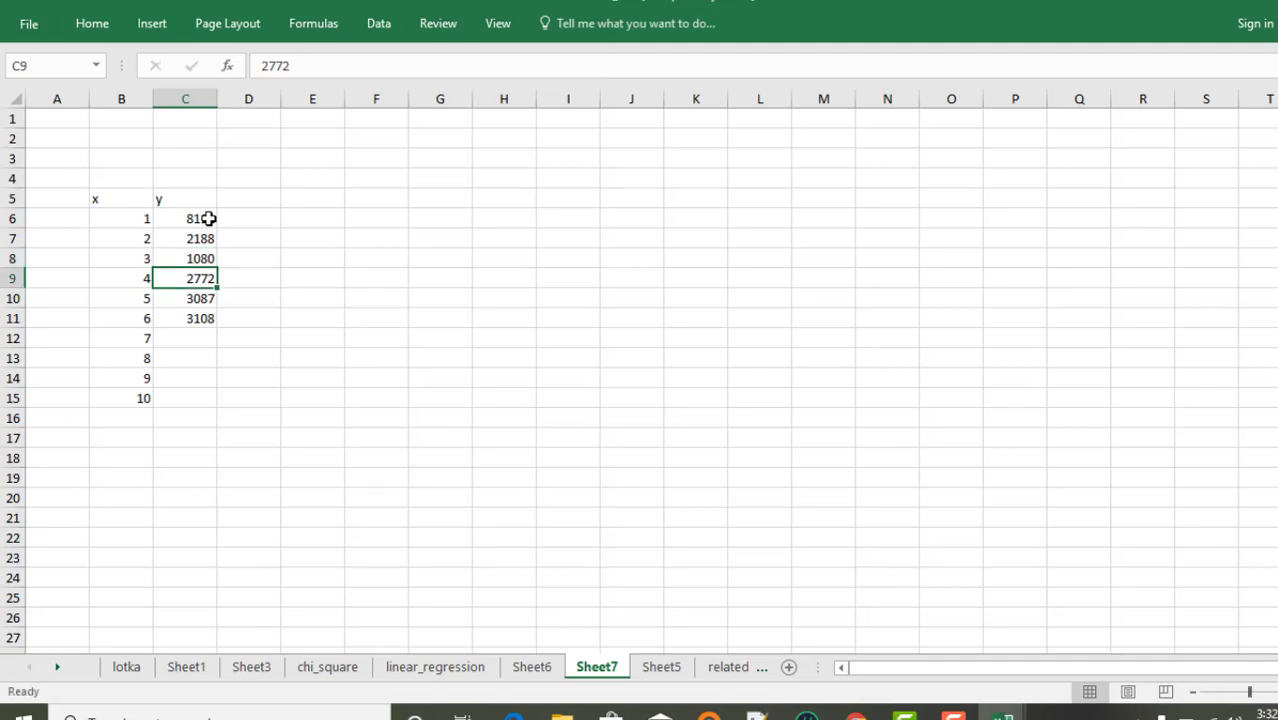
{"action": "type", "text": "580"}
{"action": "key", "text": "Return"}
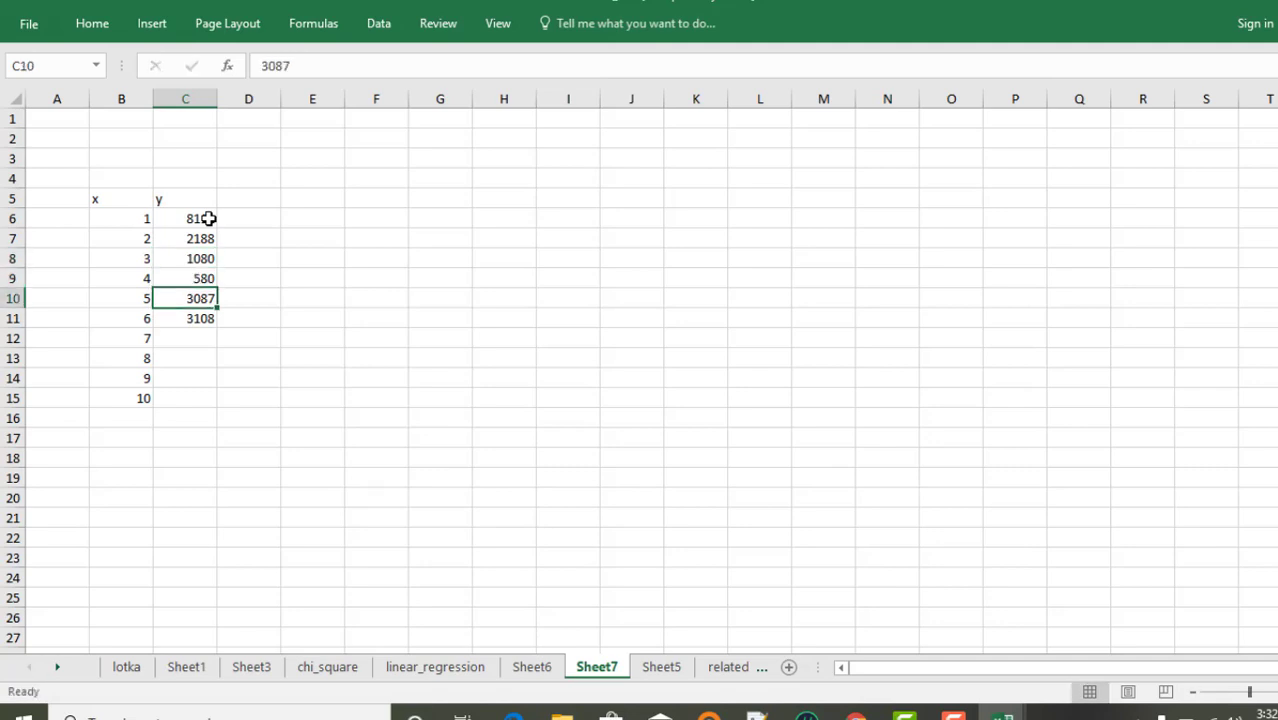
{"action": "type", "text": "421"}
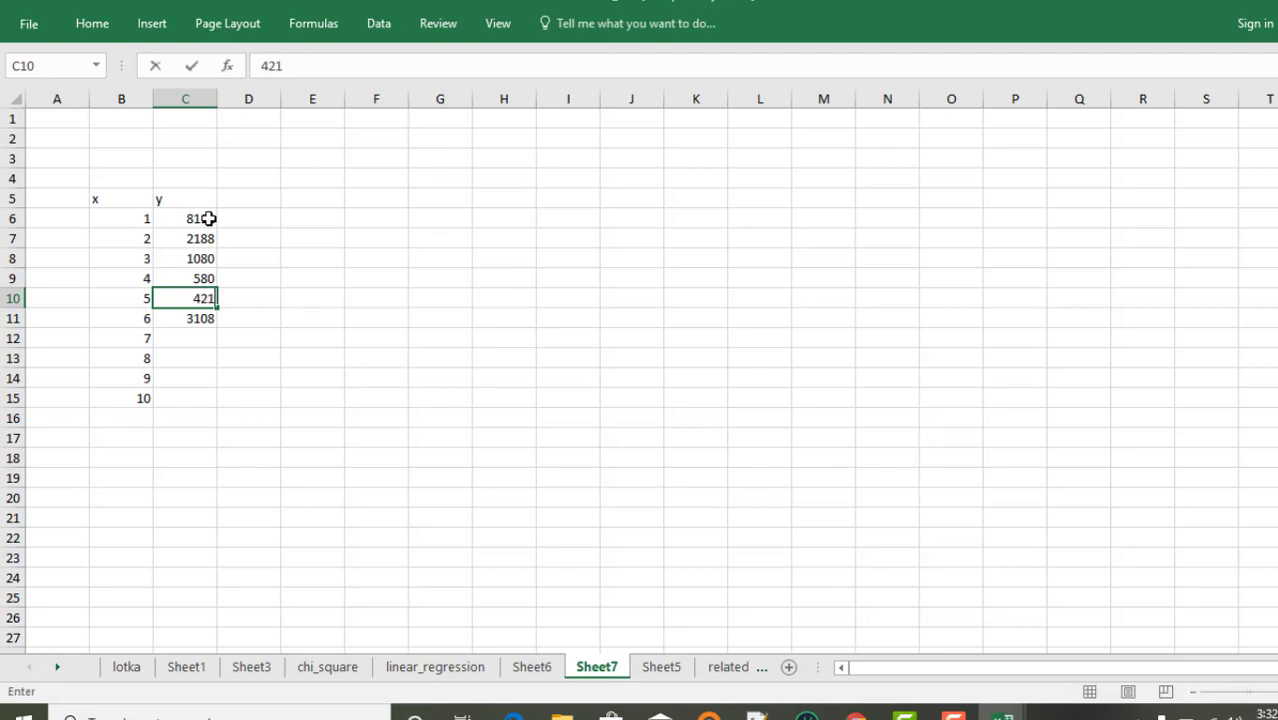
{"action": "key", "text": "Return"}
{"action": "type", "text": "255"}
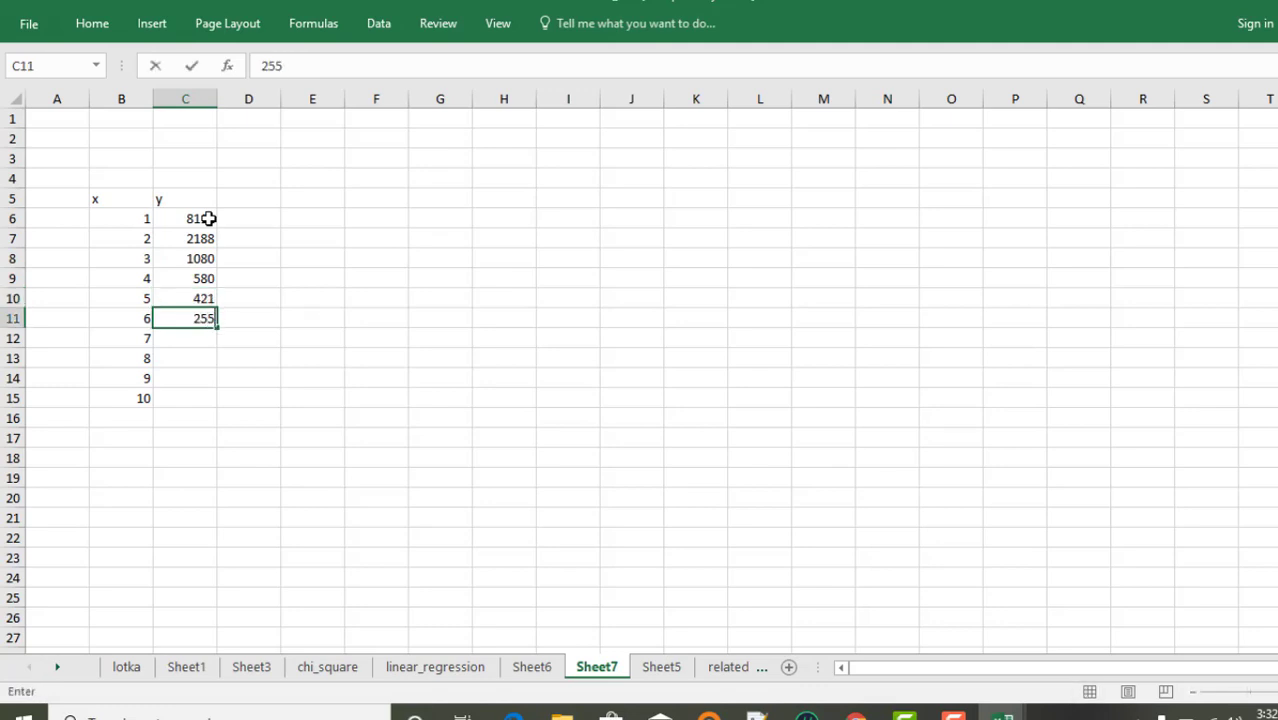
{"action": "key", "text": "Return"}
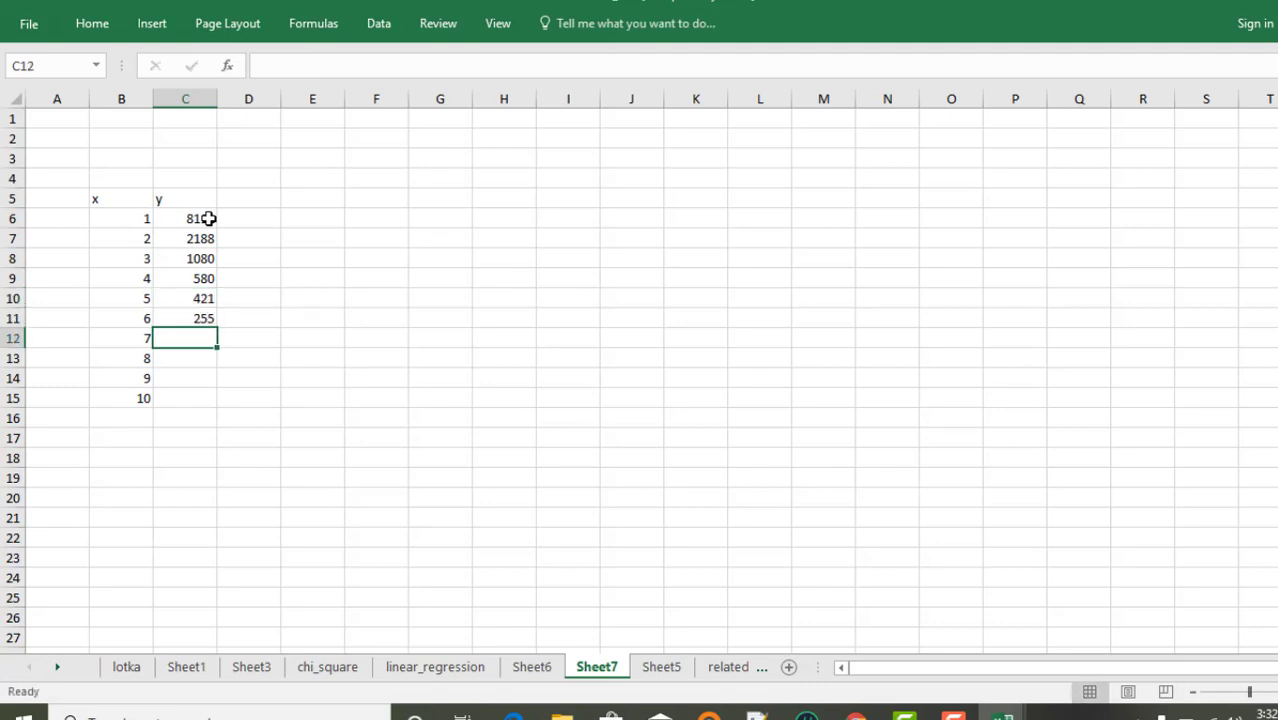
Enter y values 167, 204, 121 and 89 in C12:C15.
{"action": "type", "text": "167"}
{"action": "key", "text": "Return"}
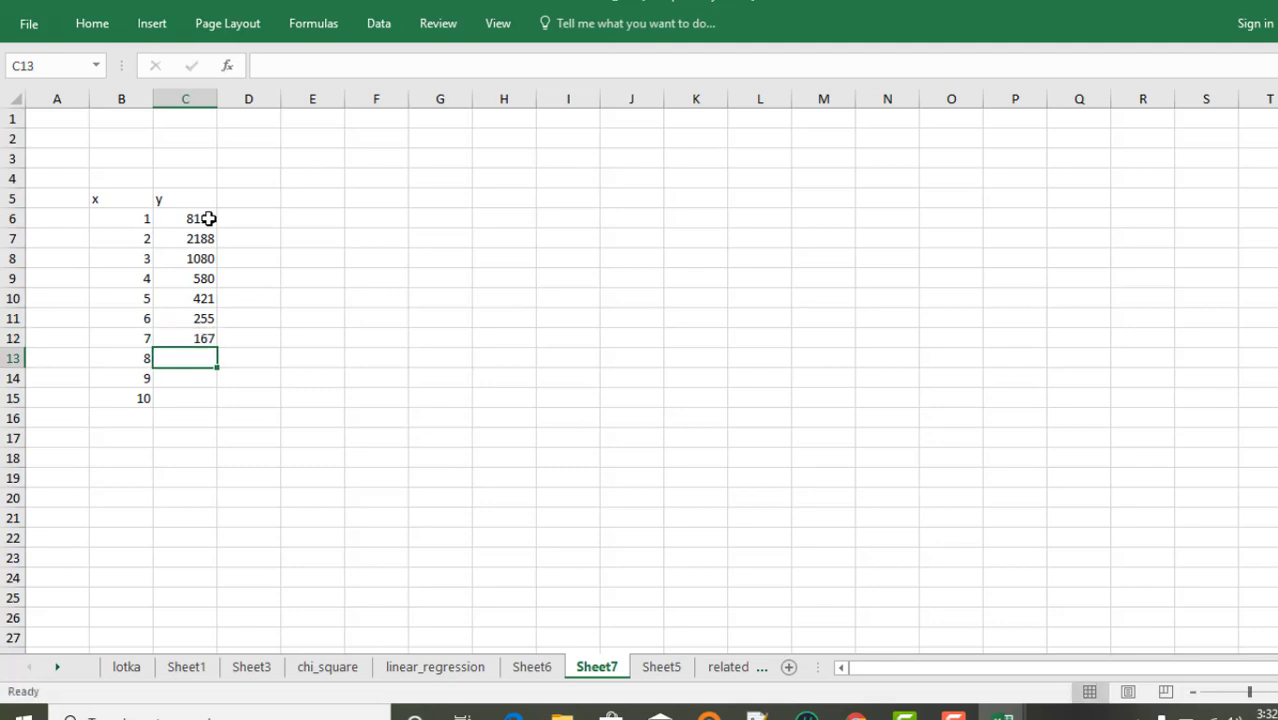
{"action": "type", "text": "204"}
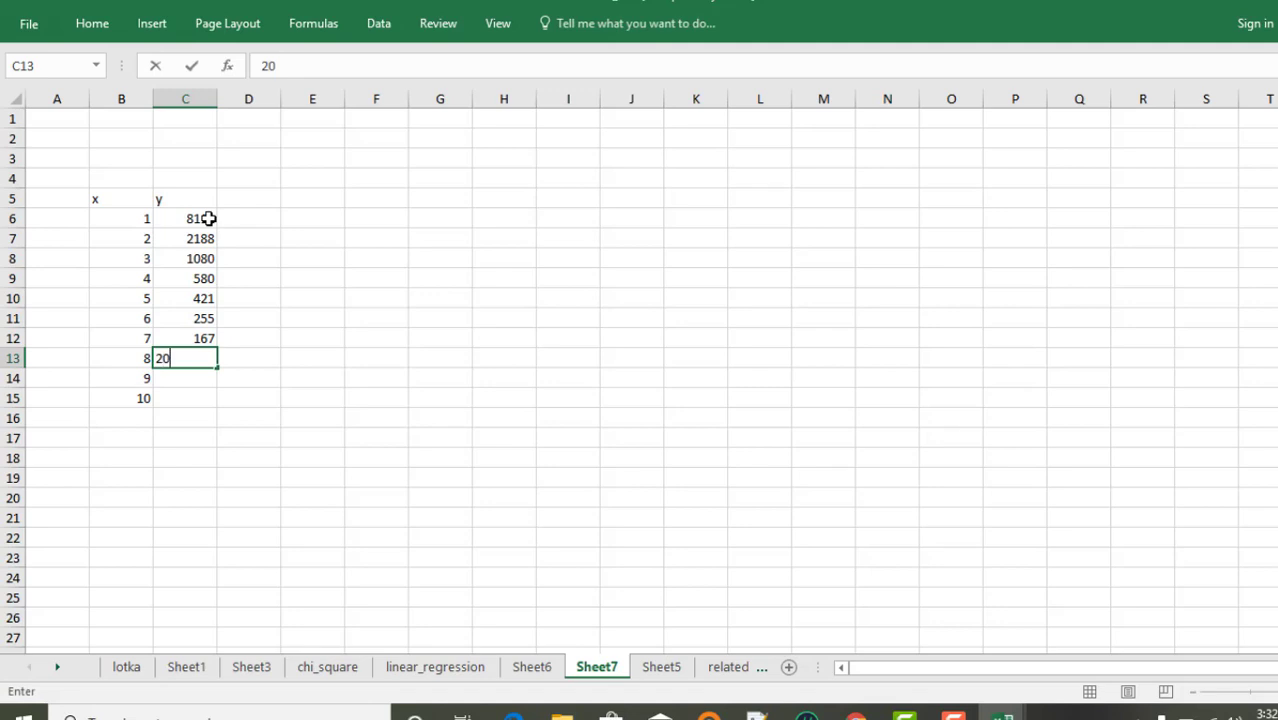
{"action": "key", "text": "Return"}
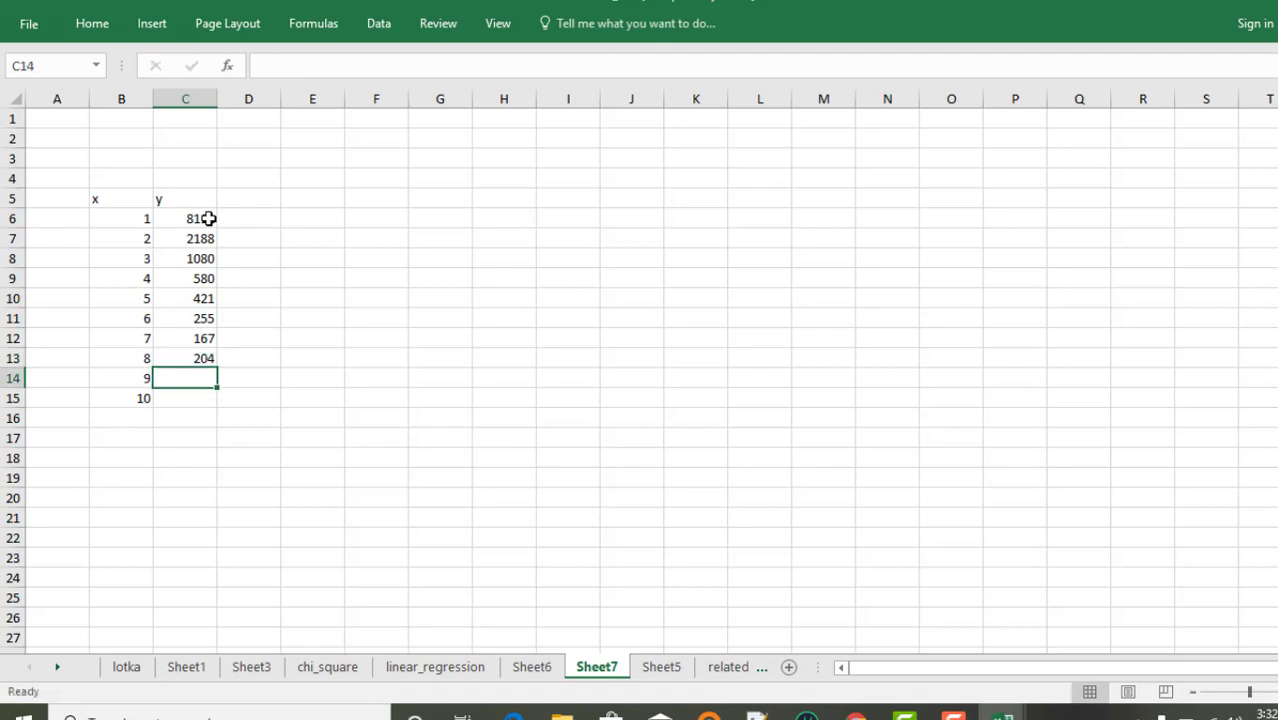
{"action": "type", "text": "121"}
{"action": "key", "text": "Return"}
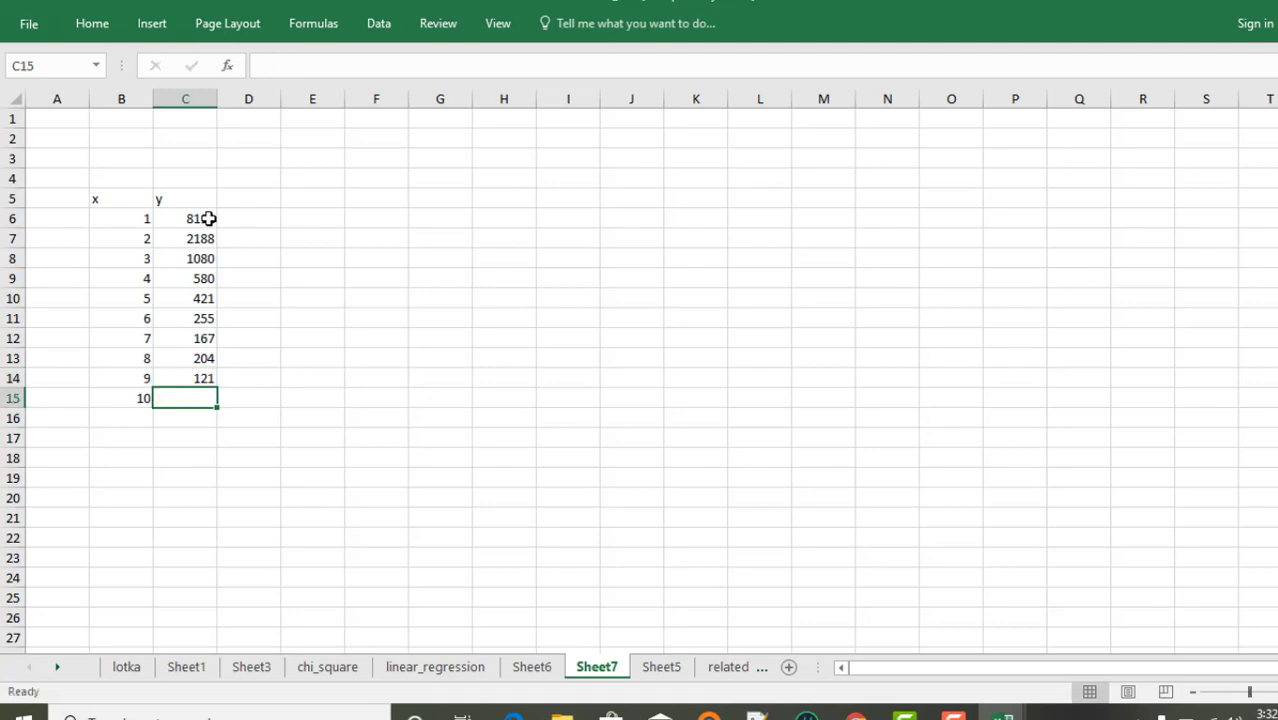
{"action": "type", "text": "89"}
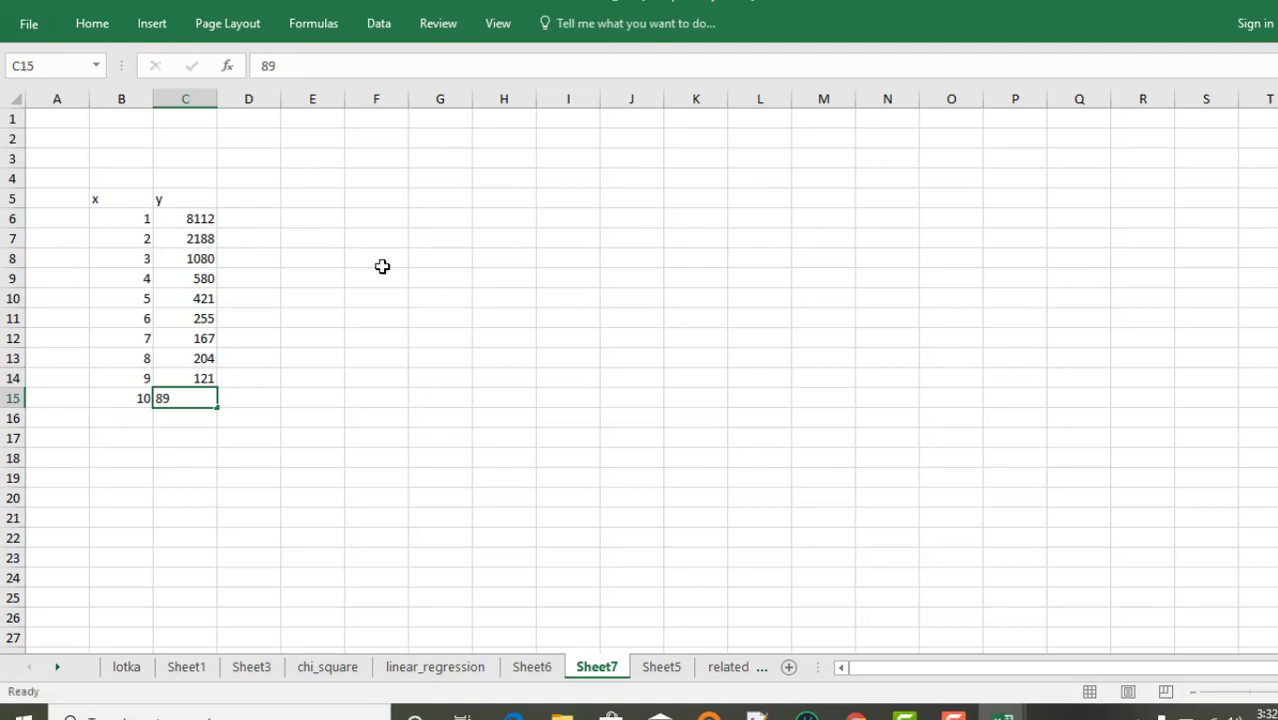
{"action": "left_click", "coordinate": [382, 266]}
Put =SUM(C6:C15) in C16 with AutoSum, totalling 13217.
{"action": "left_click", "coordinate": [124, 220]}
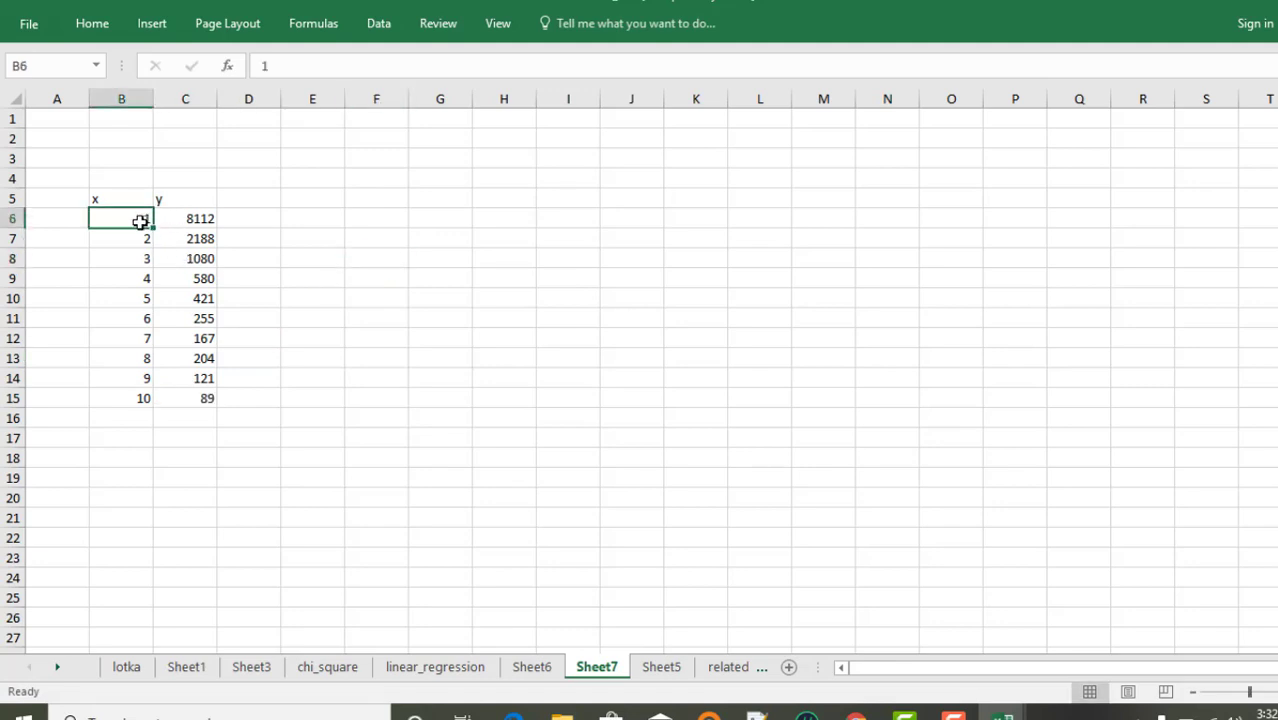
{"action": "left_click", "coordinate": [178, 217]}
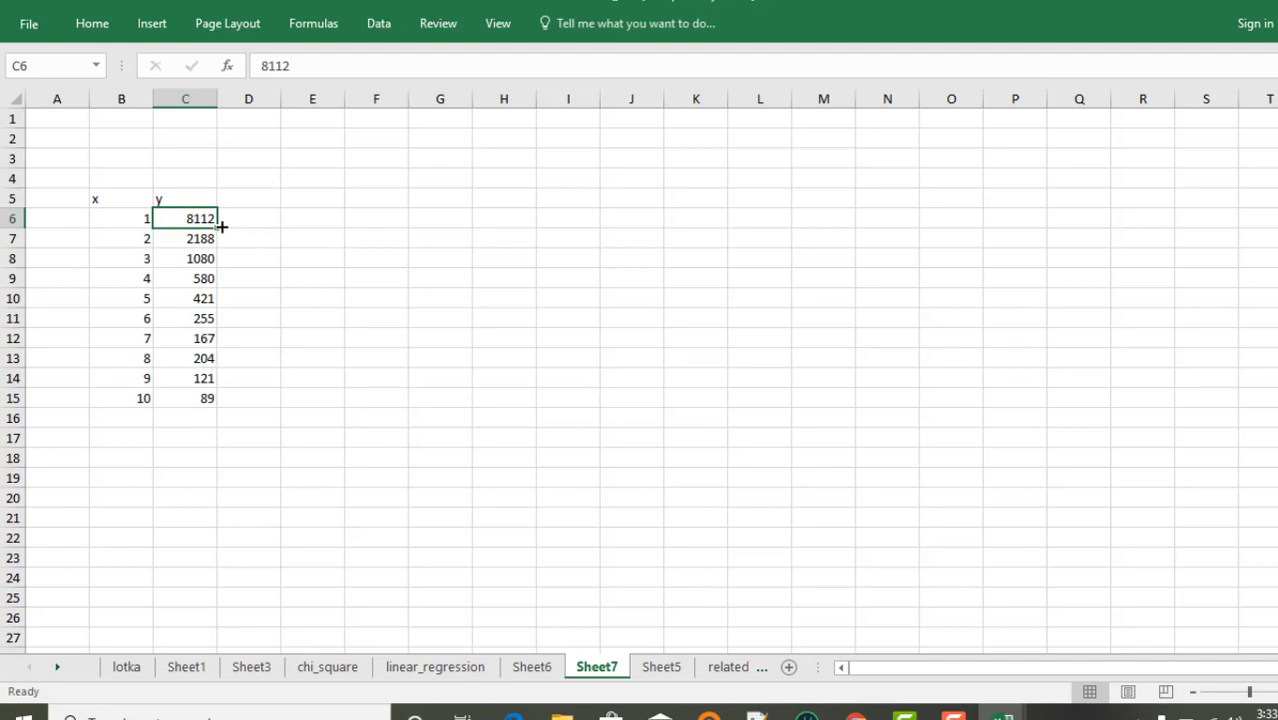
{"action": "left_click_drag", "start_coordinate": [191, 217], "coordinate": [200, 399]}
{"action": "left_click", "coordinate": [199, 414]}
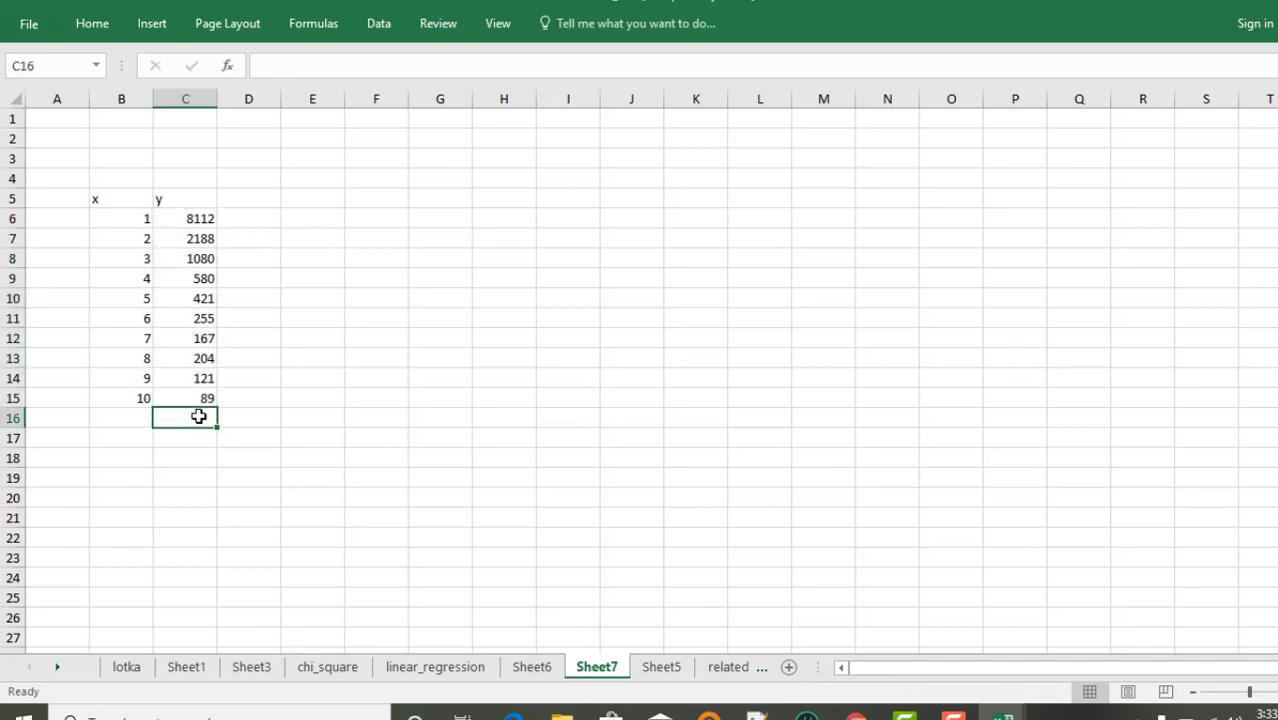
{"action": "left_click", "coordinate": [102, 22]}
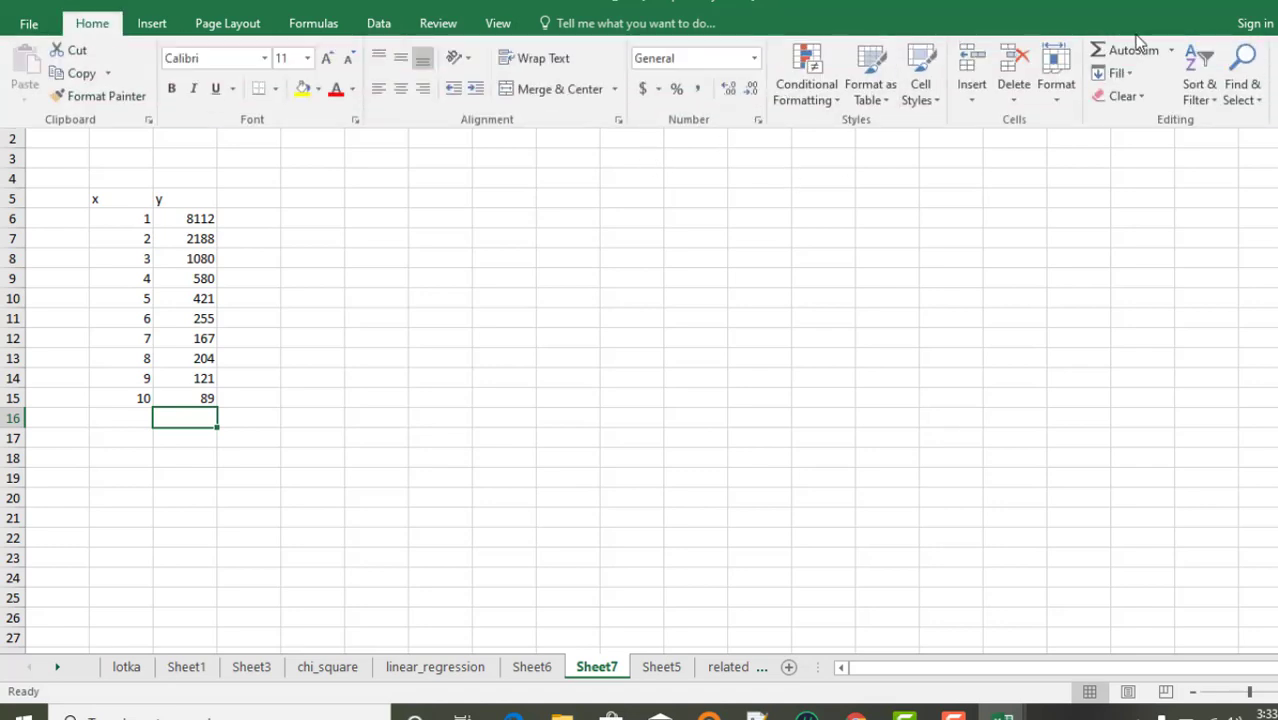
{"action": "left_click", "coordinate": [1146, 52]}
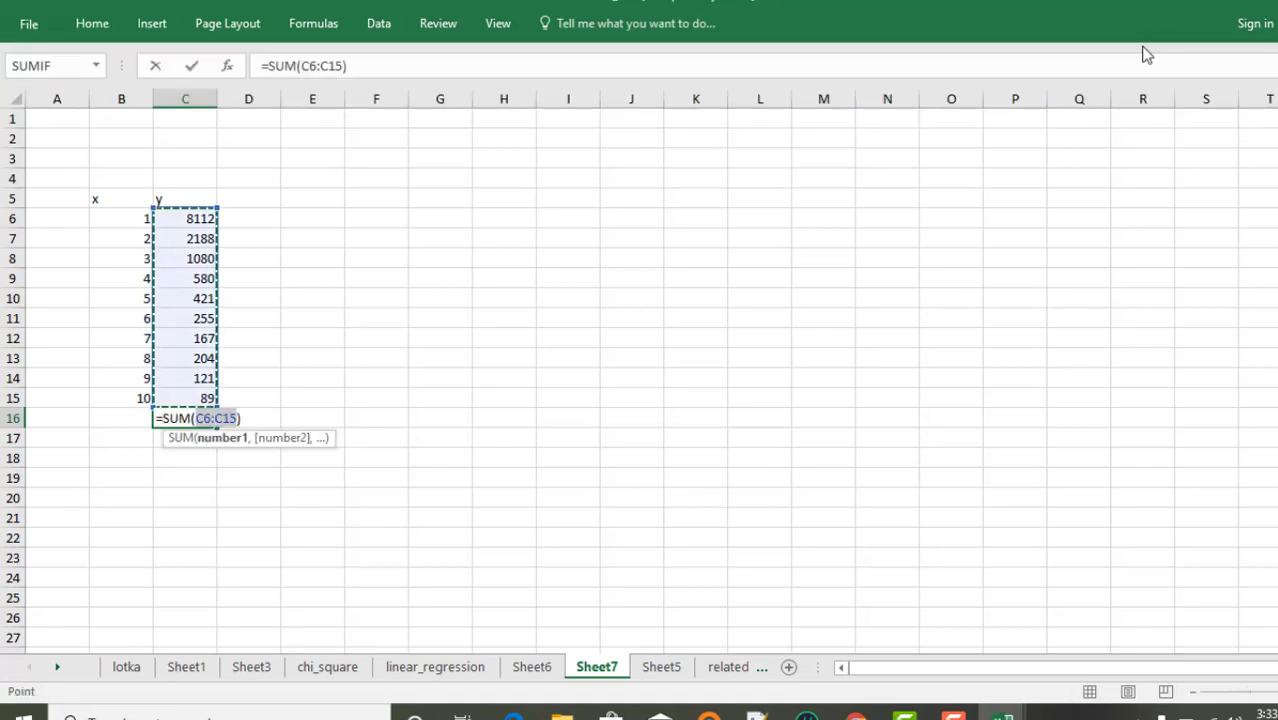
{"action": "key", "text": "Return"}
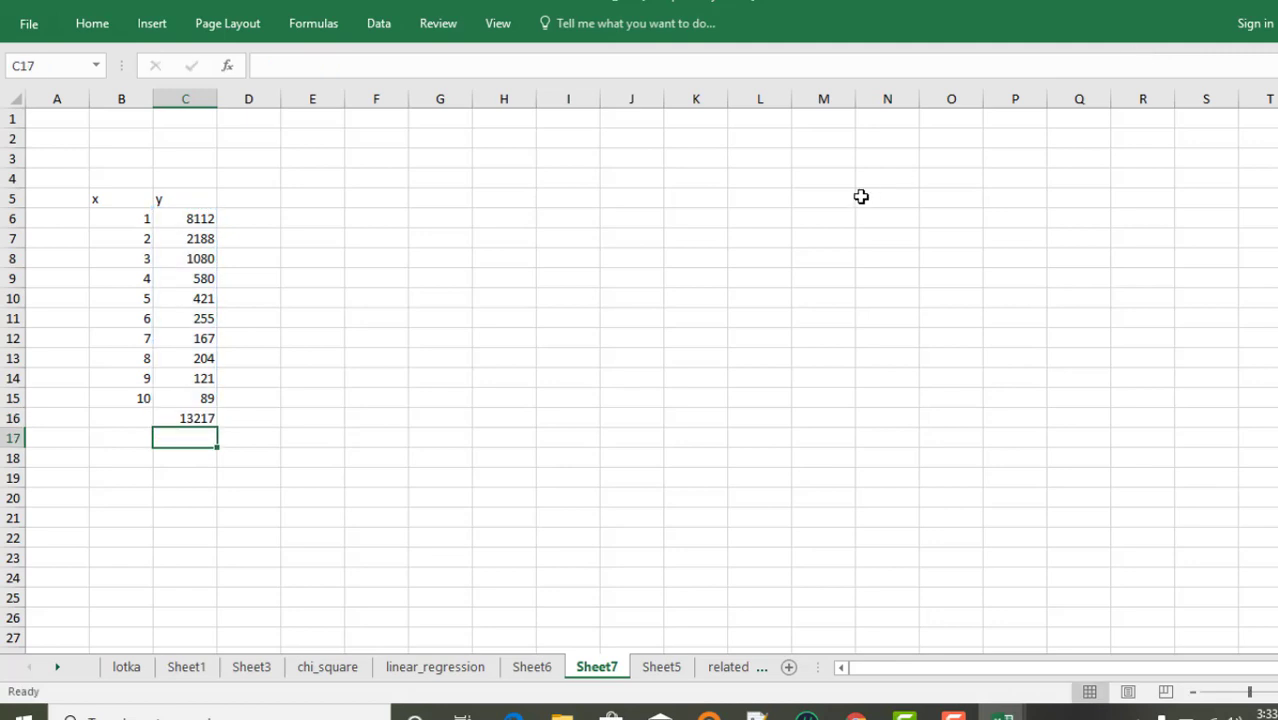
{"action": "left_click", "coordinate": [253, 205]}
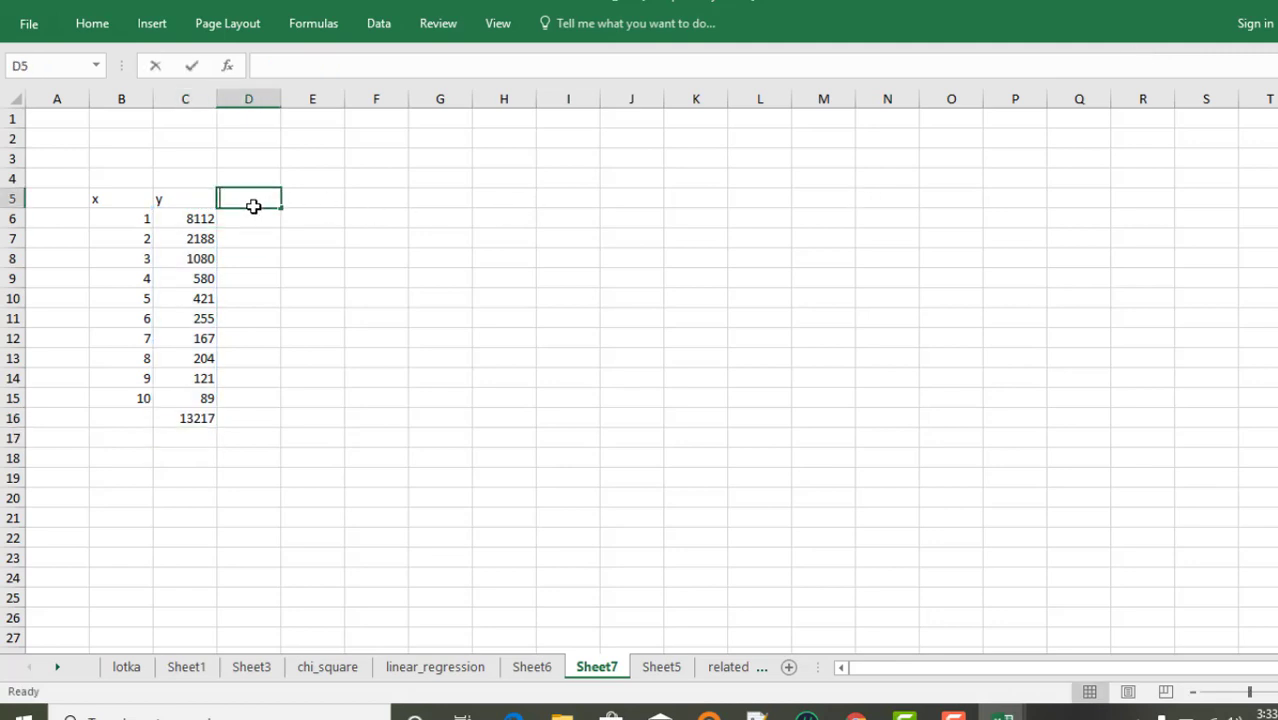
Type heading X in D5 and heading Y in E5.
{"action": "type", "text": "X"}
{"action": "left_click", "coordinate": [321, 195]}
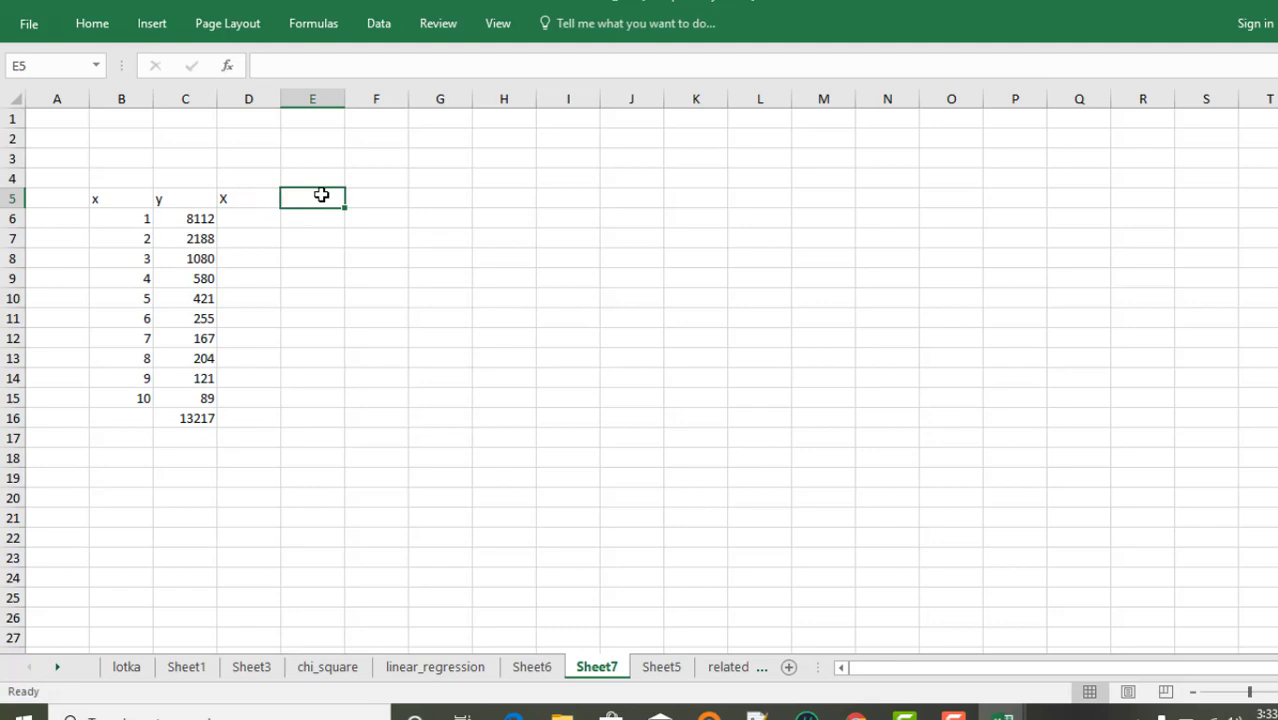
{"action": "type", "text": "Y"}
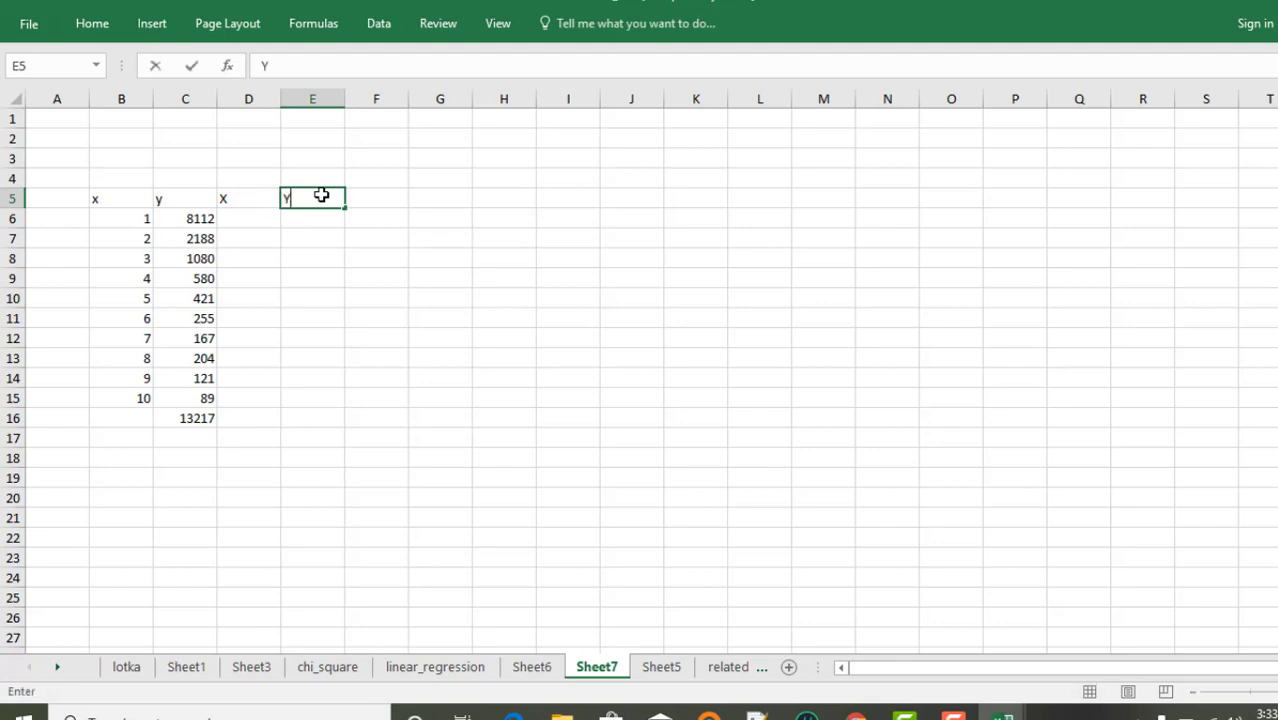
{"action": "left_click", "coordinate": [244, 222]}
{"action": "left_click", "coordinate": [136, 218]}
{"action": "left_click_drag", "start_coordinate": [136, 218], "coordinate": [134, 375]}
{"action": "left_click", "coordinate": [194, 320]}
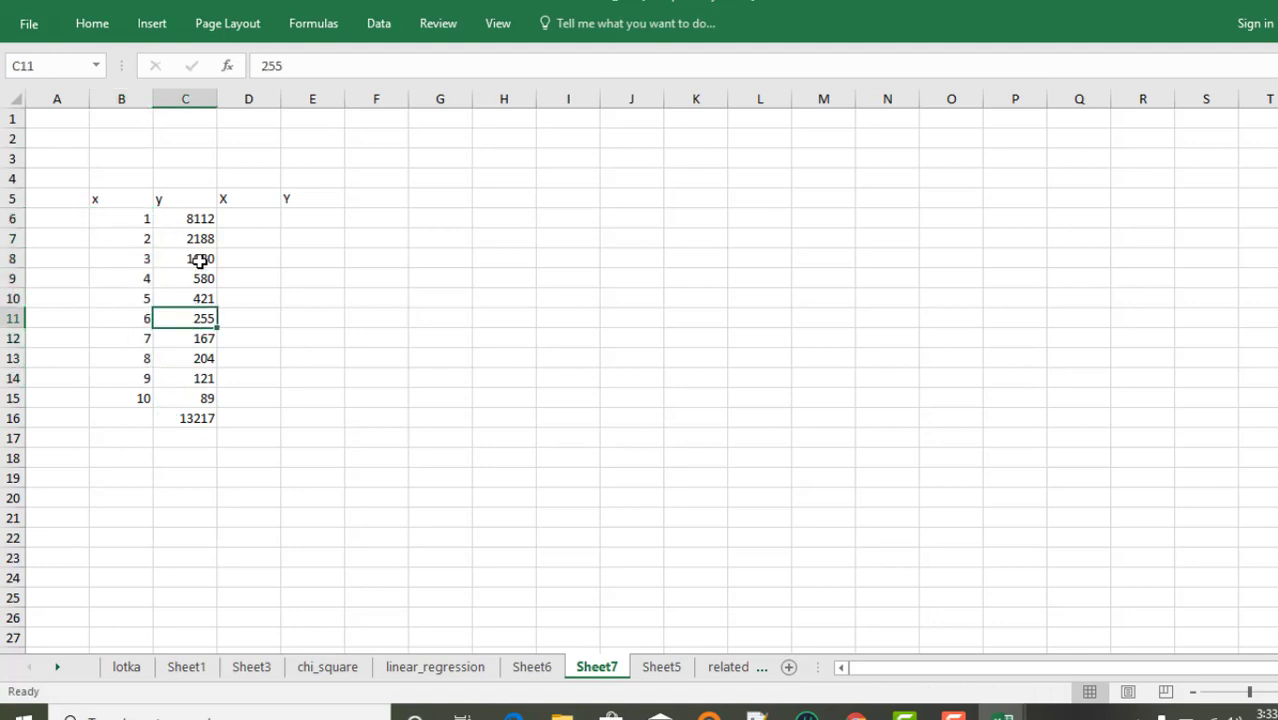
{"action": "left_click", "coordinate": [200, 236]}
Enter =LN(B6) in D6 and fill it down to D15, giving 0 to 2.302585.
{"action": "left_click", "coordinate": [243, 221]}
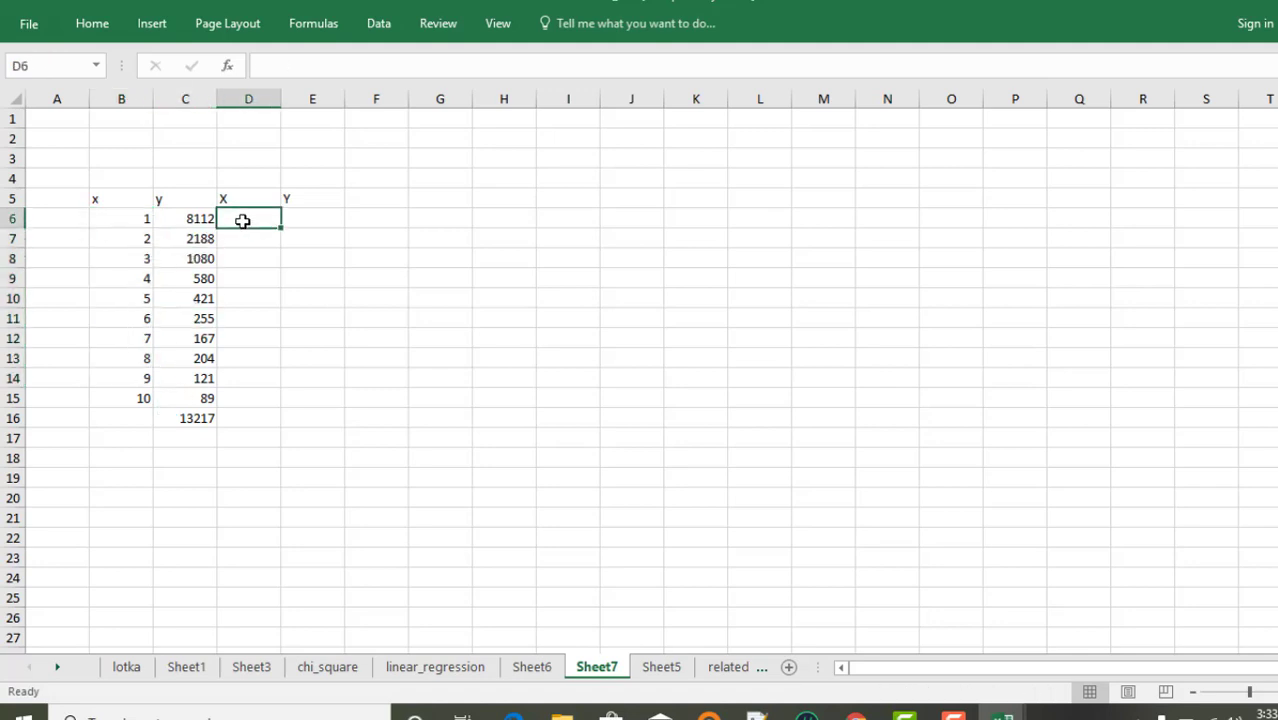
{"action": "key", "text": "BackSpace"}
{"action": "type", "text": "ln"}
{"action": "key", "text": "BackSpace"}
{"action": "key", "text": "BackSpace"}
{"action": "type", "text": "=ln"}
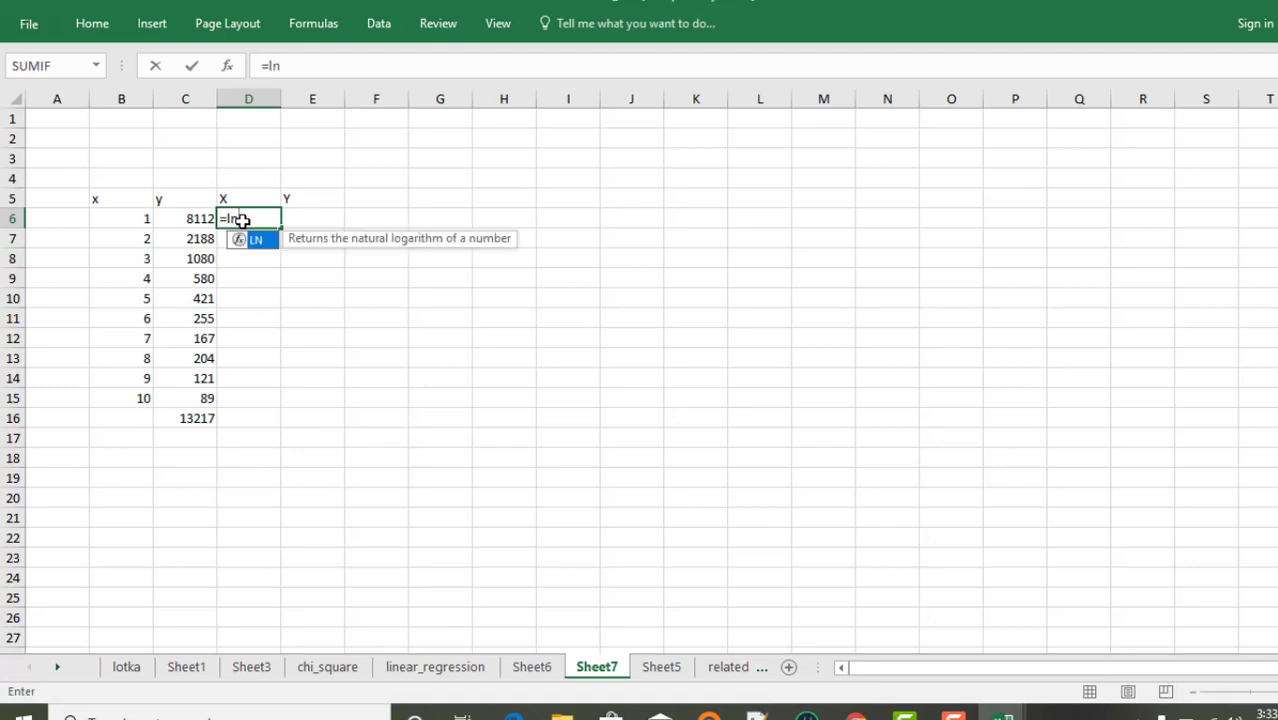
{"action": "type", "text": "("}
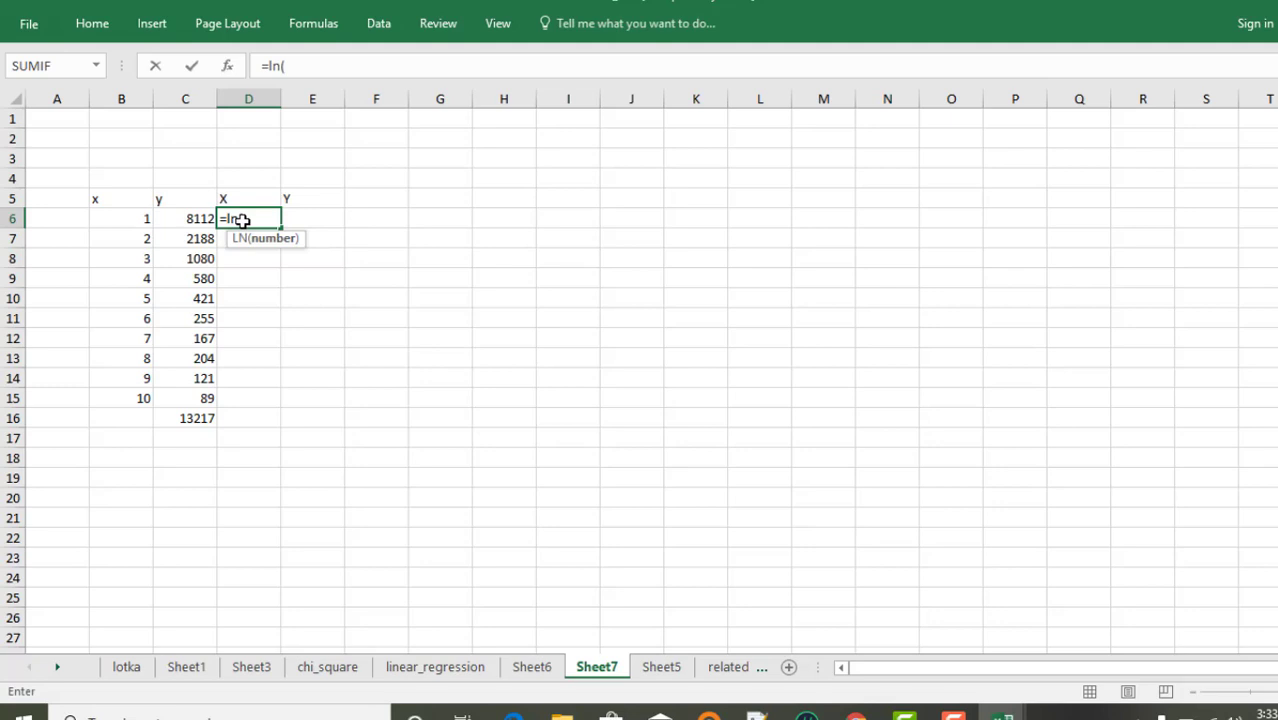
{"action": "left_click", "coordinate": [146, 219]}
{"action": "type", "text": ")"}
{"action": "key", "text": "Return"}
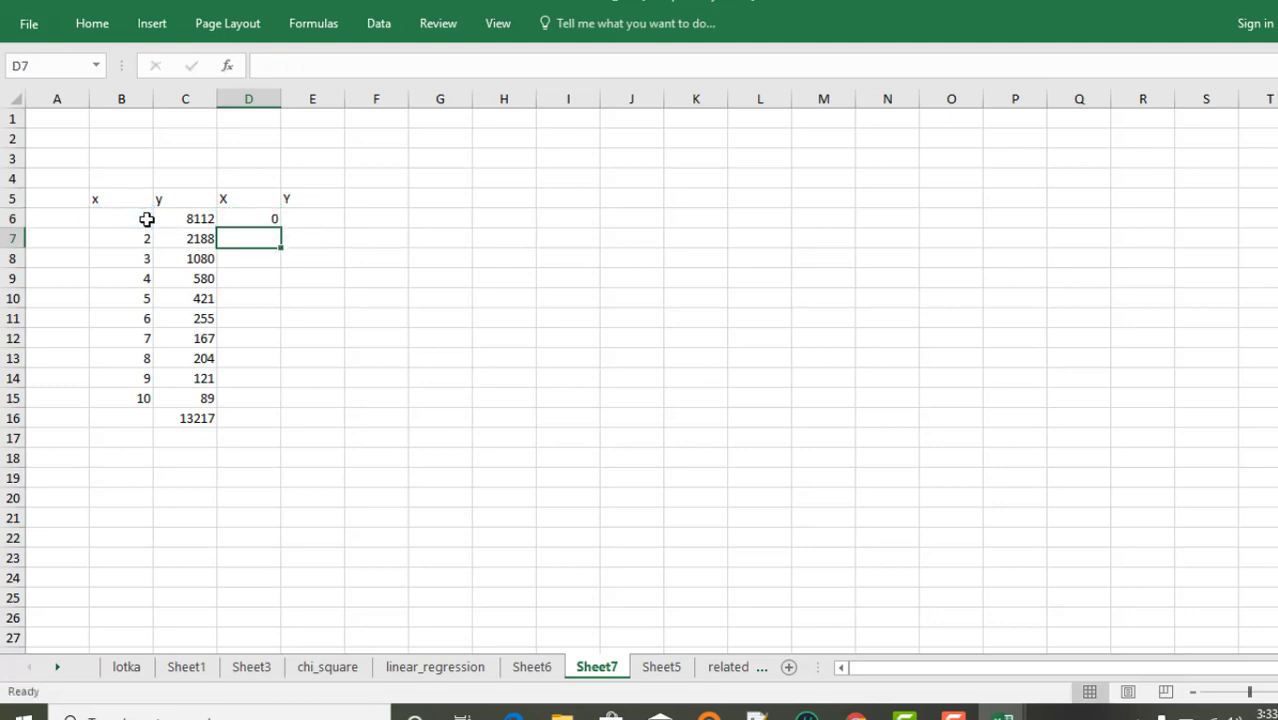
{"action": "left_click", "coordinate": [253, 215]}
{"action": "left_click_drag", "start_coordinate": [282, 229], "coordinate": [239, 399]}
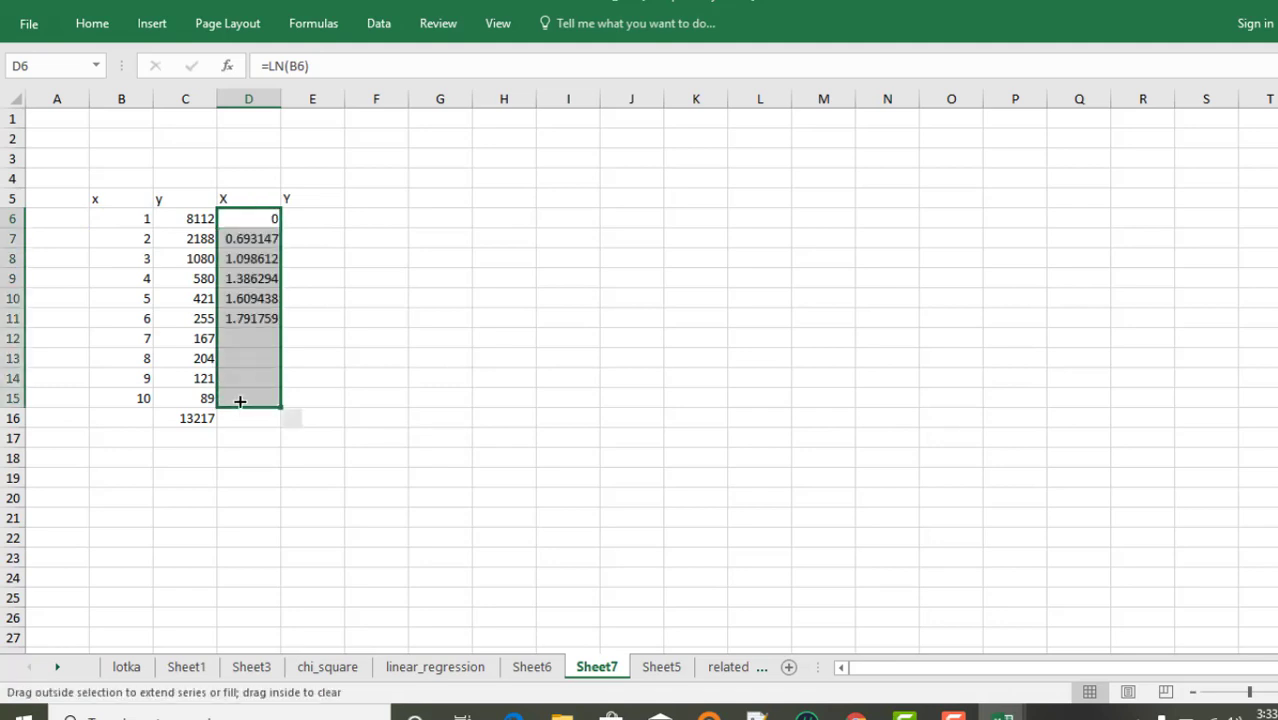
{"action": "left_click", "coordinate": [381, 319]}
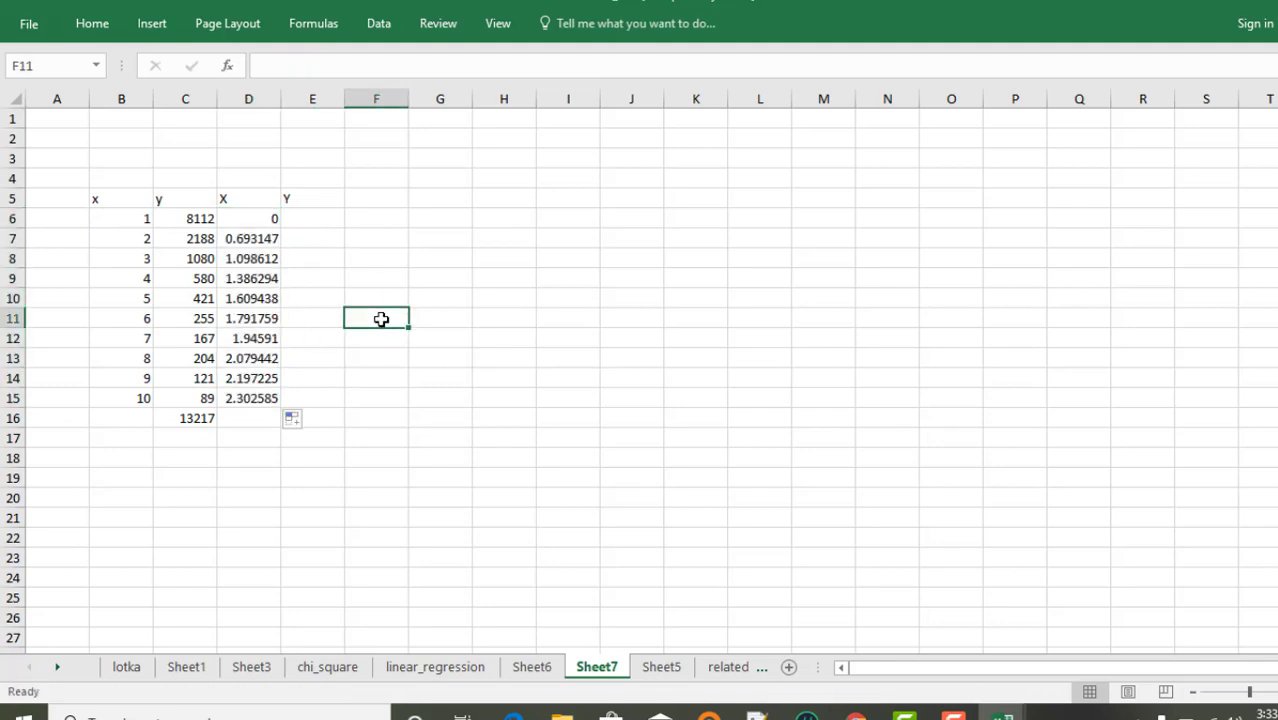
{"action": "left_click", "coordinate": [313, 219]}
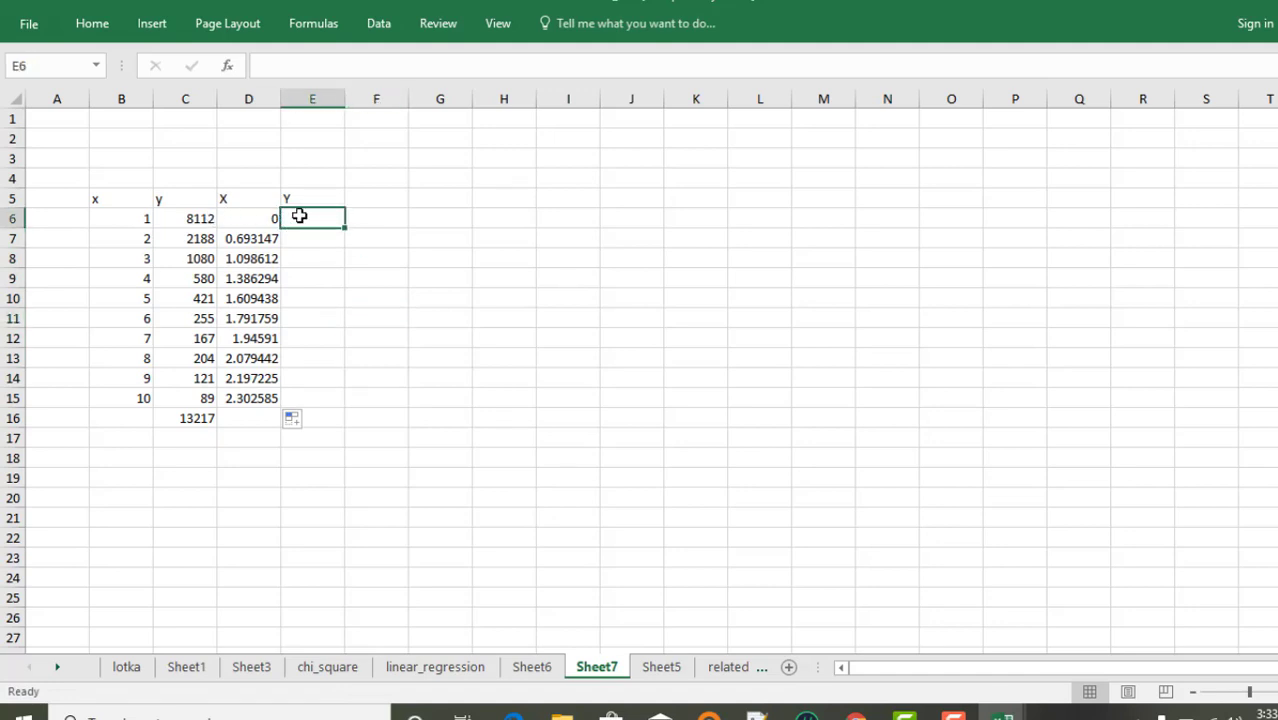
Enter =LN(C6) in E6 and fill it down to E15, giving 9.0011 to 4.488636.
{"action": "type", "text": "=("}
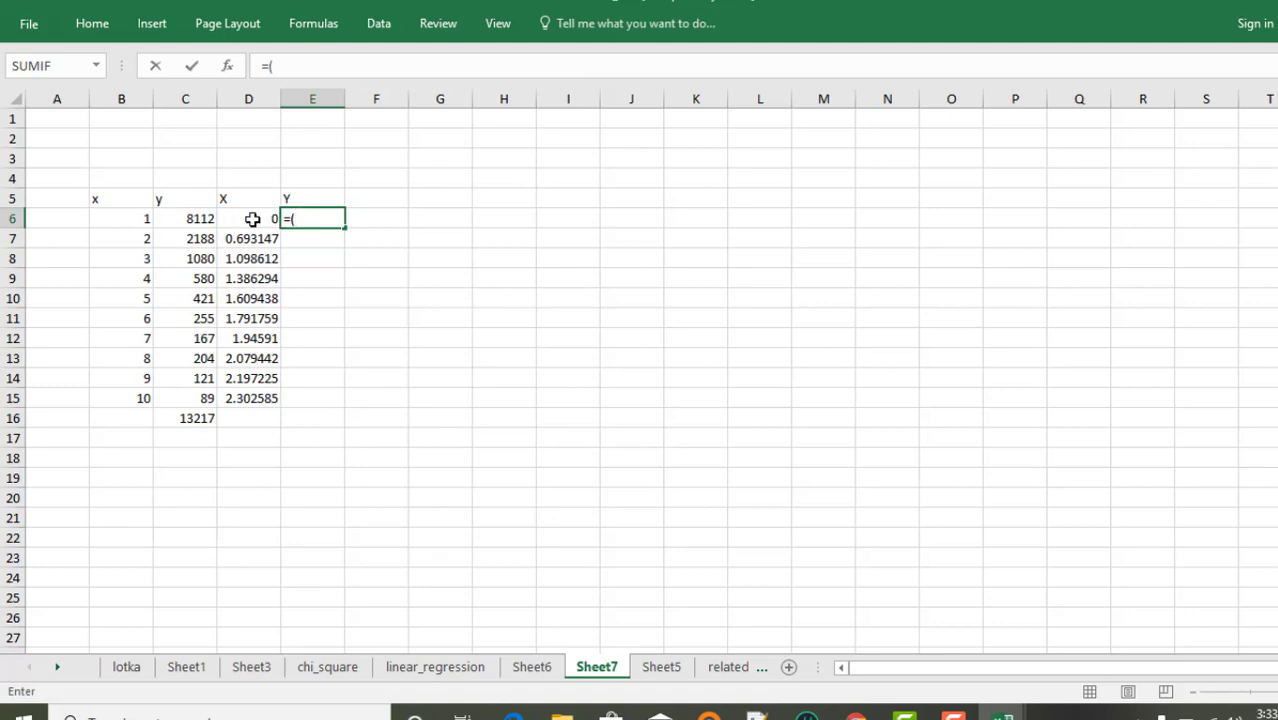
{"action": "type", "text": "ln"}
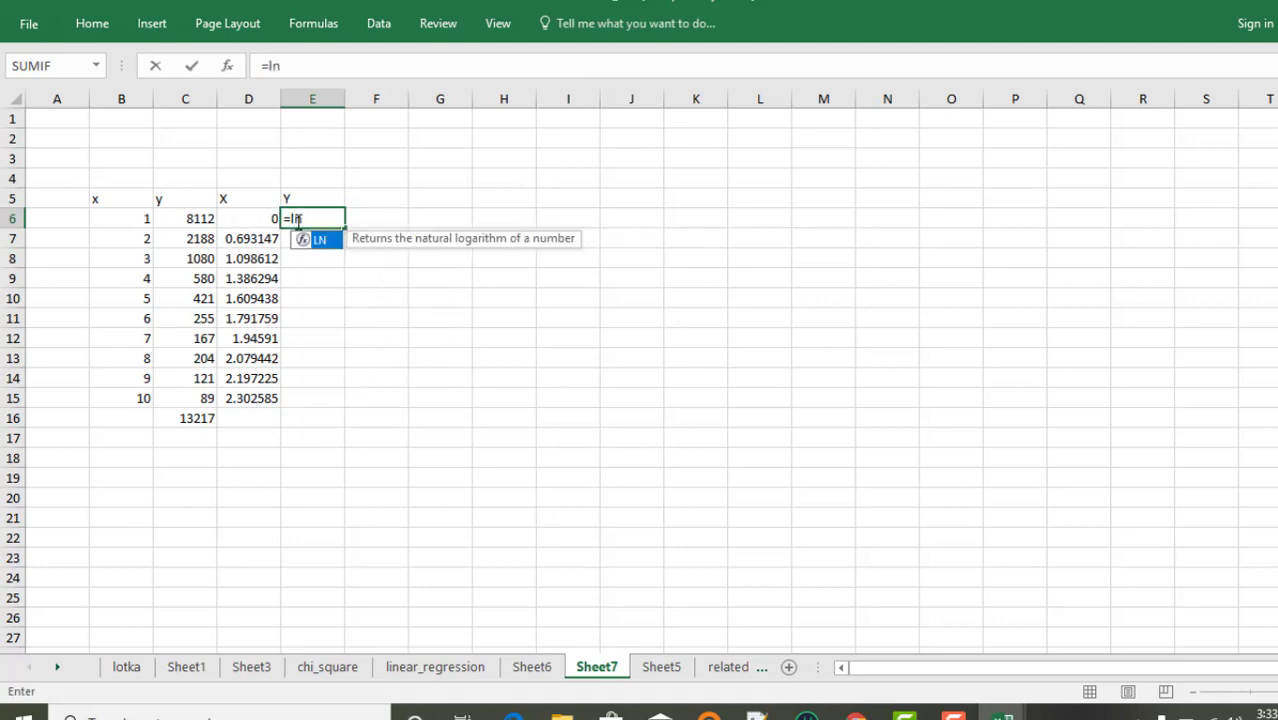
{"action": "type", "text": "("}
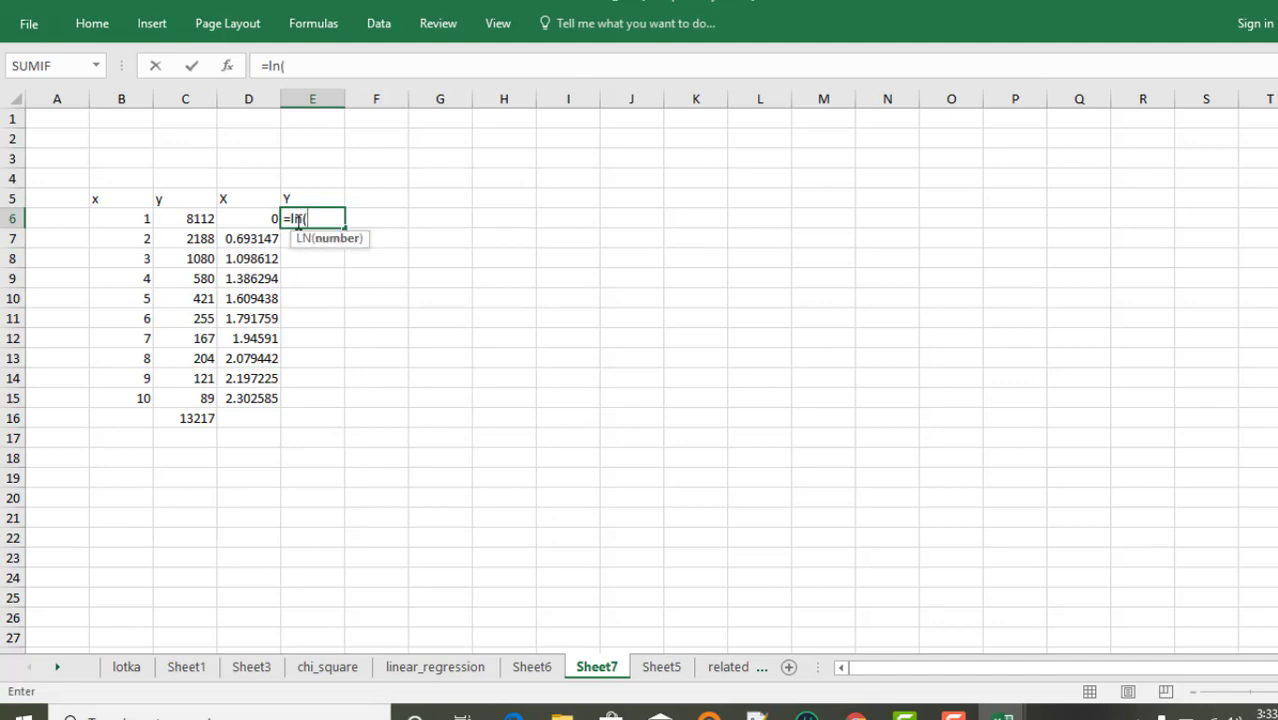
{"action": "left_click", "coordinate": [203, 219]}
{"action": "type", "text": ")"}
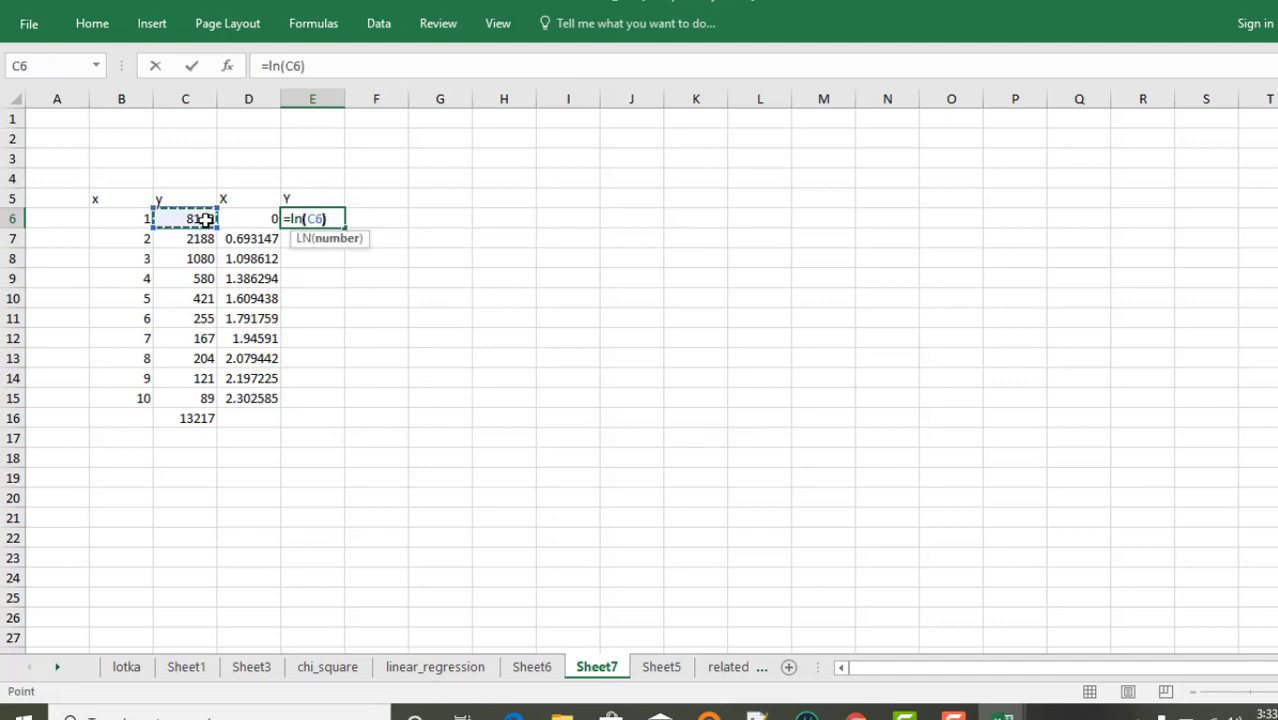
{"action": "key", "text": "Return"}
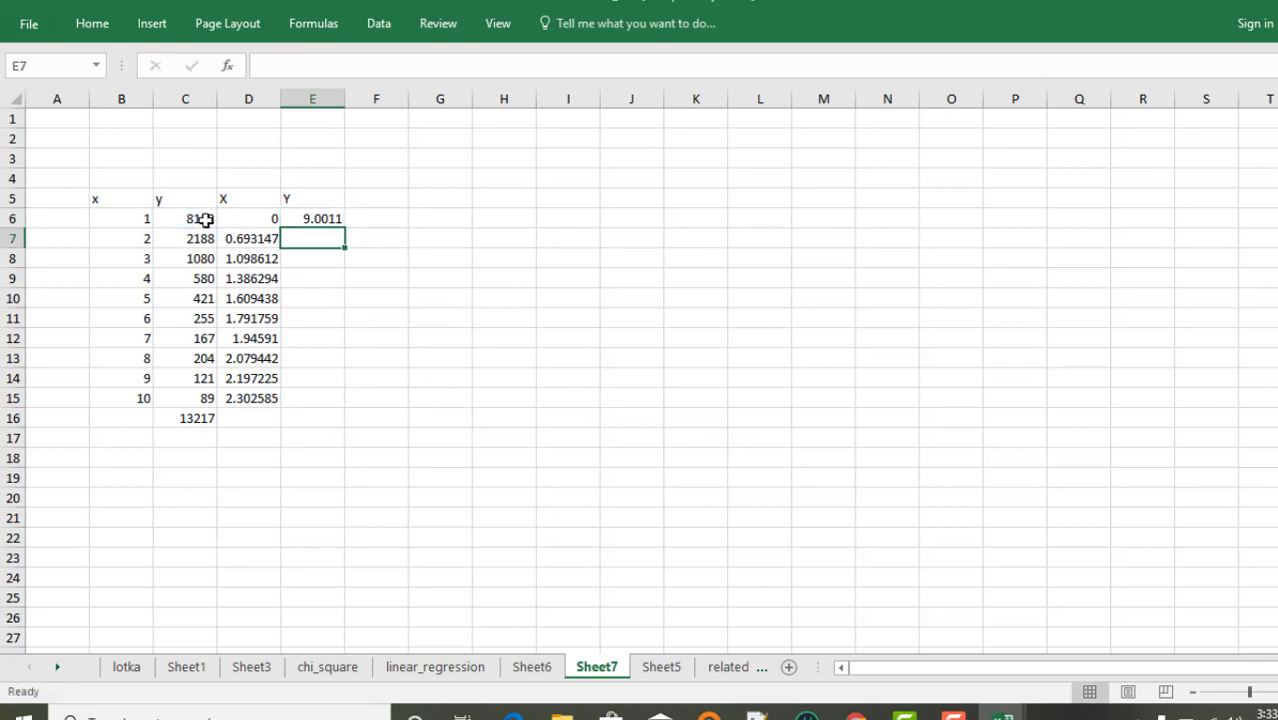
{"action": "left_click", "coordinate": [316, 218]}
{"action": "left_click_drag", "start_coordinate": [345, 230], "coordinate": [326, 448]}
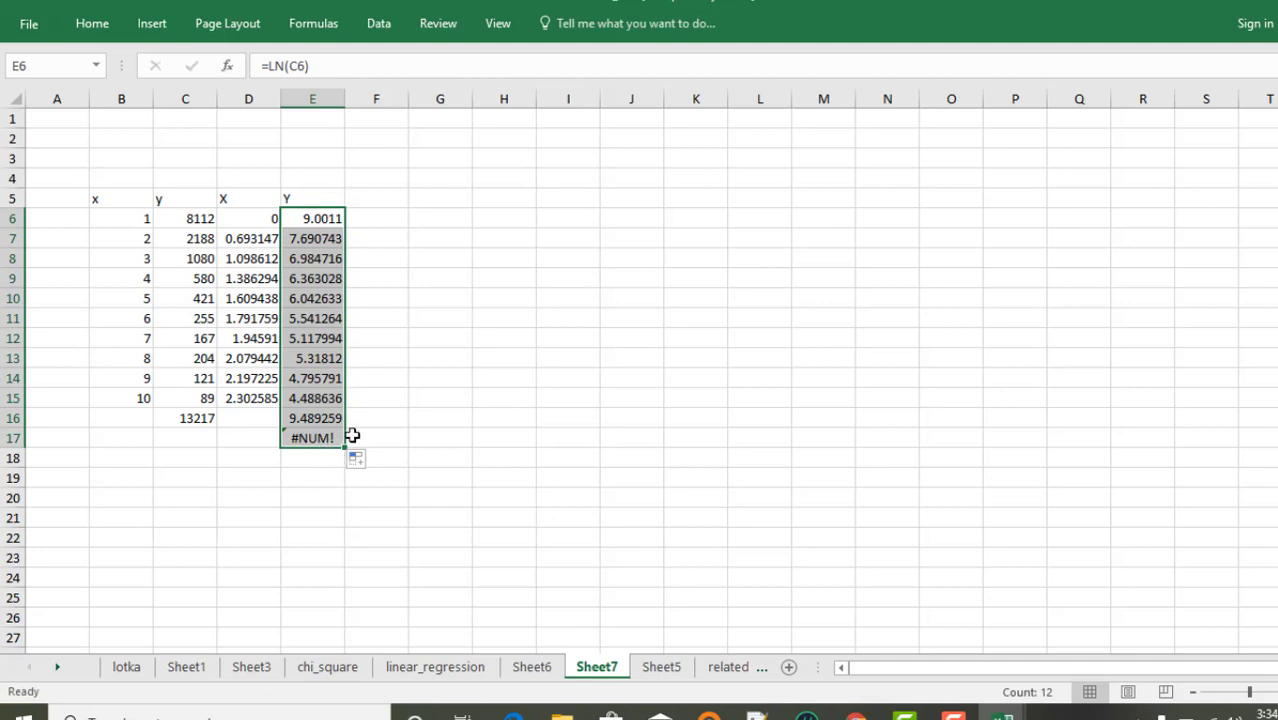
{"action": "left_click_drag", "start_coordinate": [346, 445], "coordinate": [341, 408]}
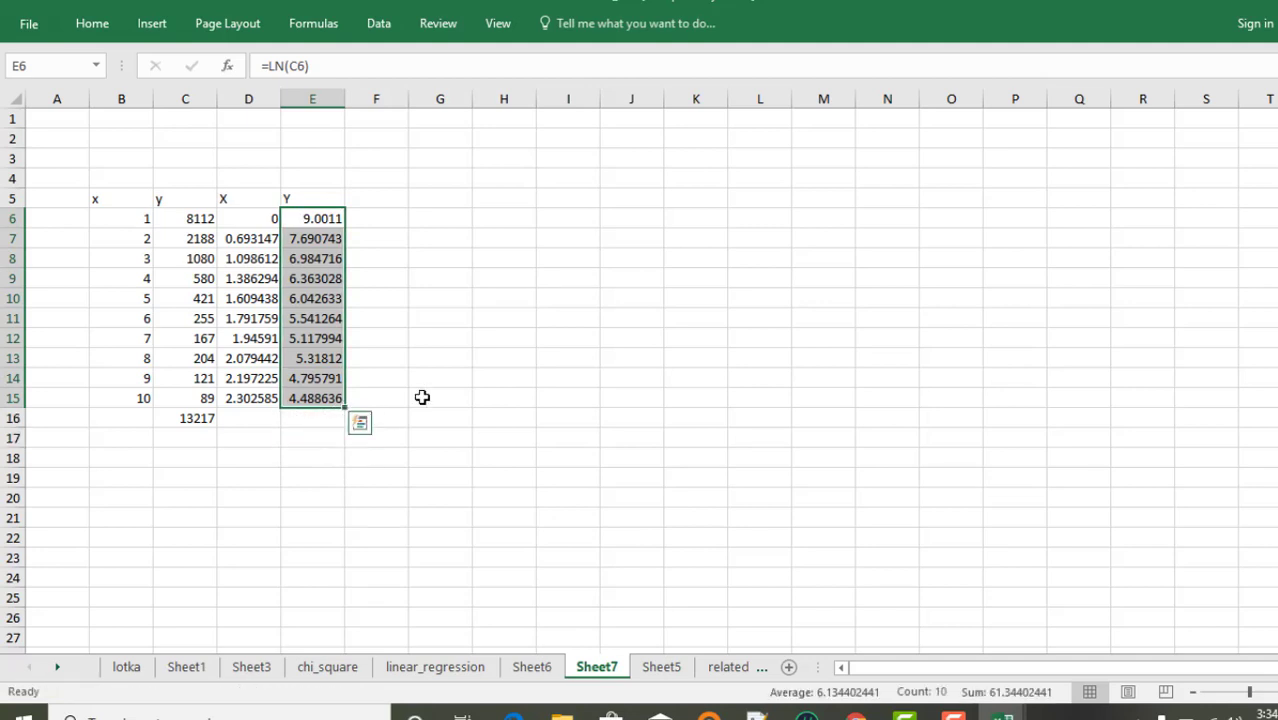
{"action": "left_click", "coordinate": [459, 388]}
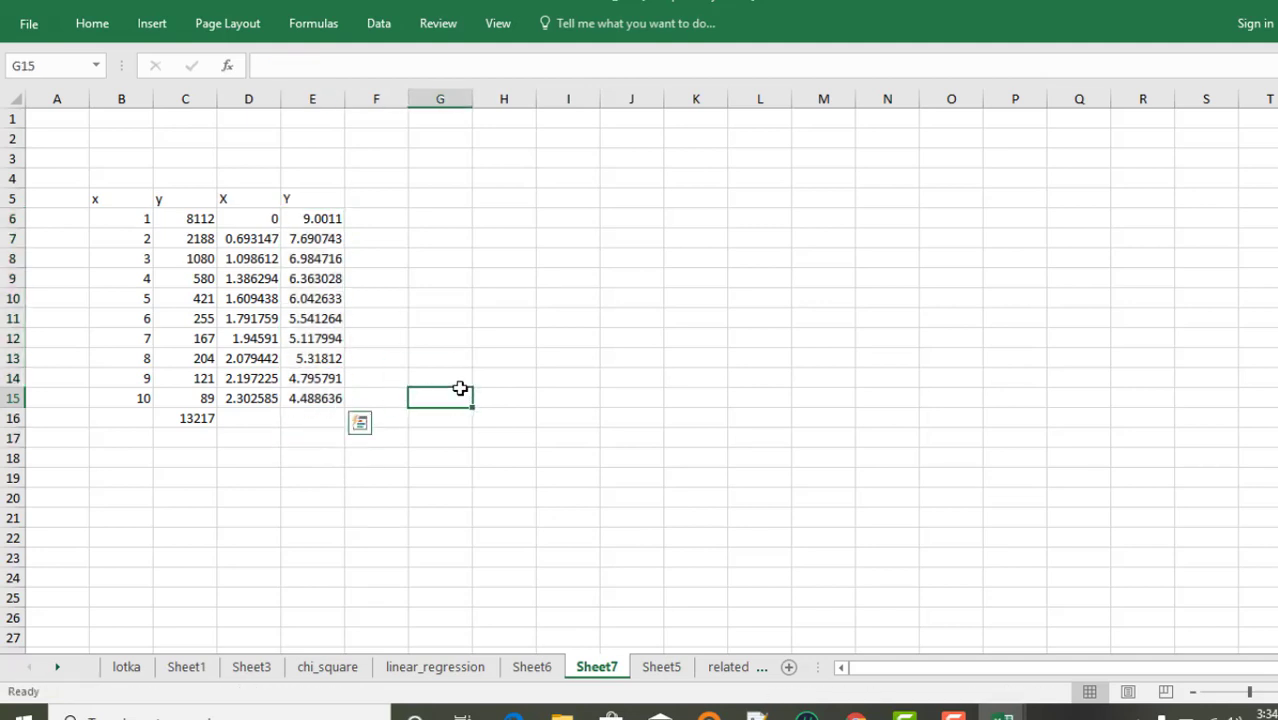
{"action": "left_click", "coordinate": [330, 419]}
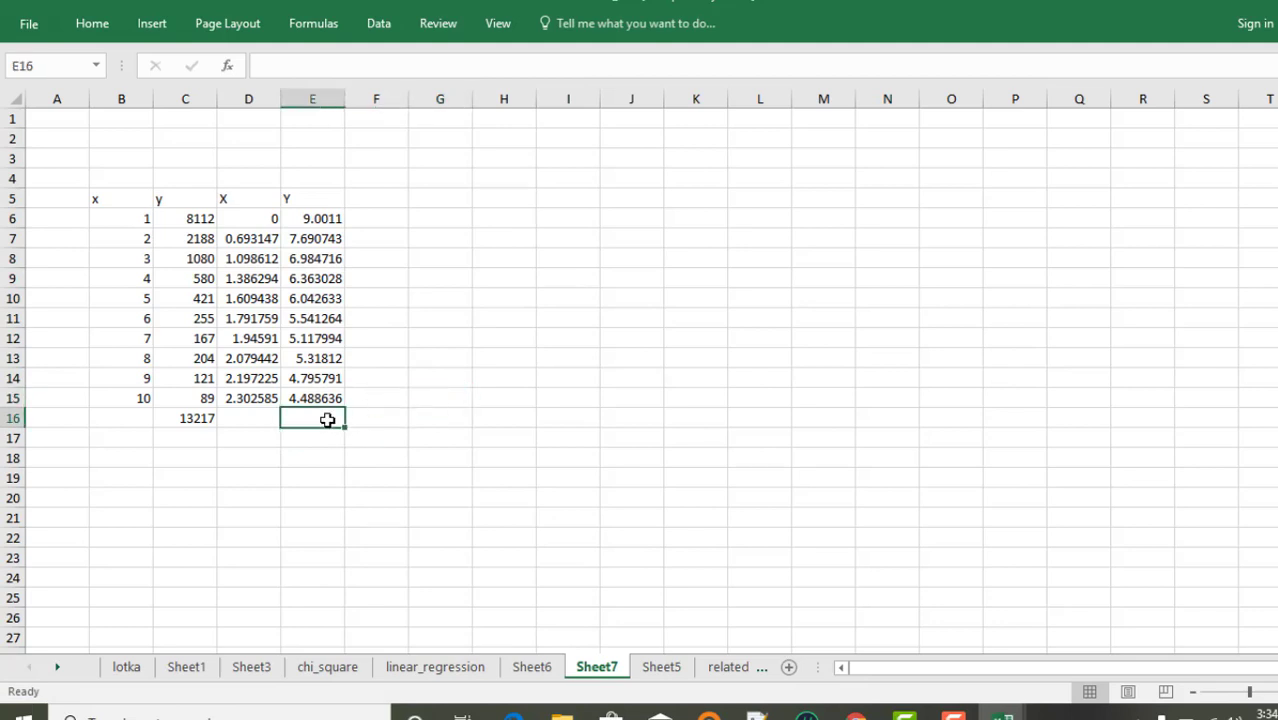
{"action": "left_click", "coordinate": [261, 420]}
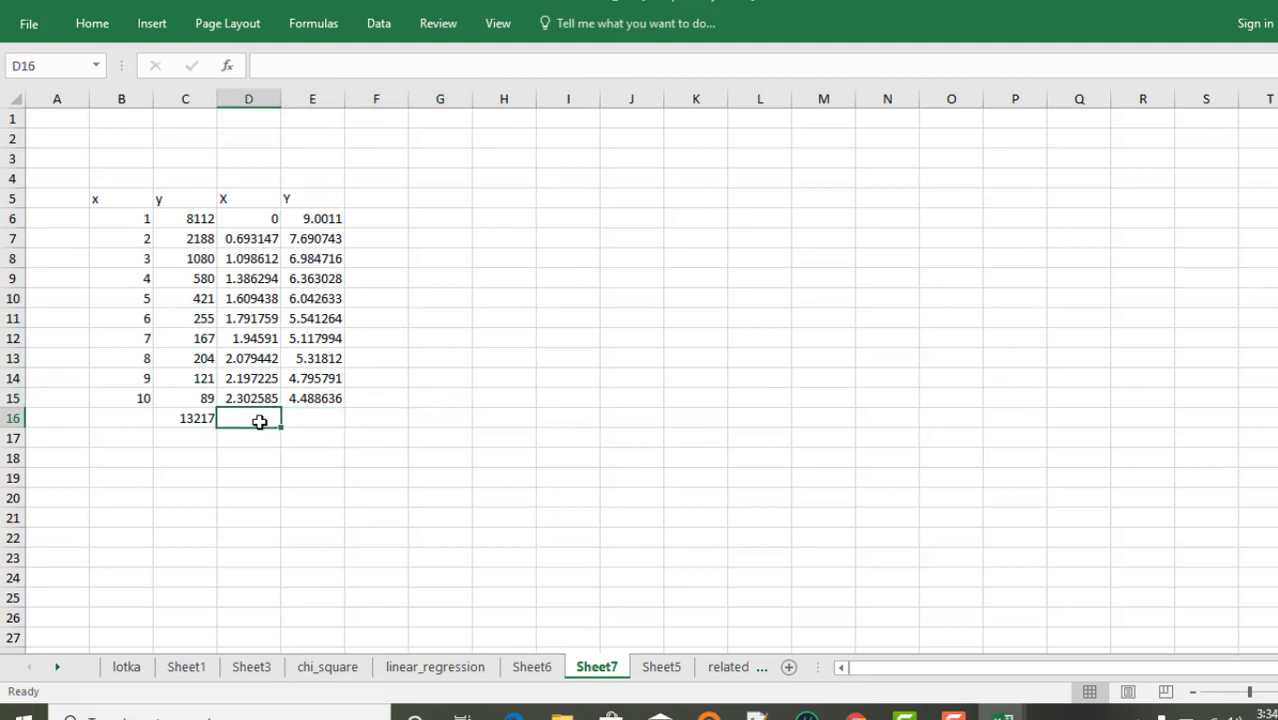
Head F5 as XY and fill F6:F15 with =E6*D6, giving 0 to 10.33547.
{"action": "left_click", "coordinate": [369, 196]}
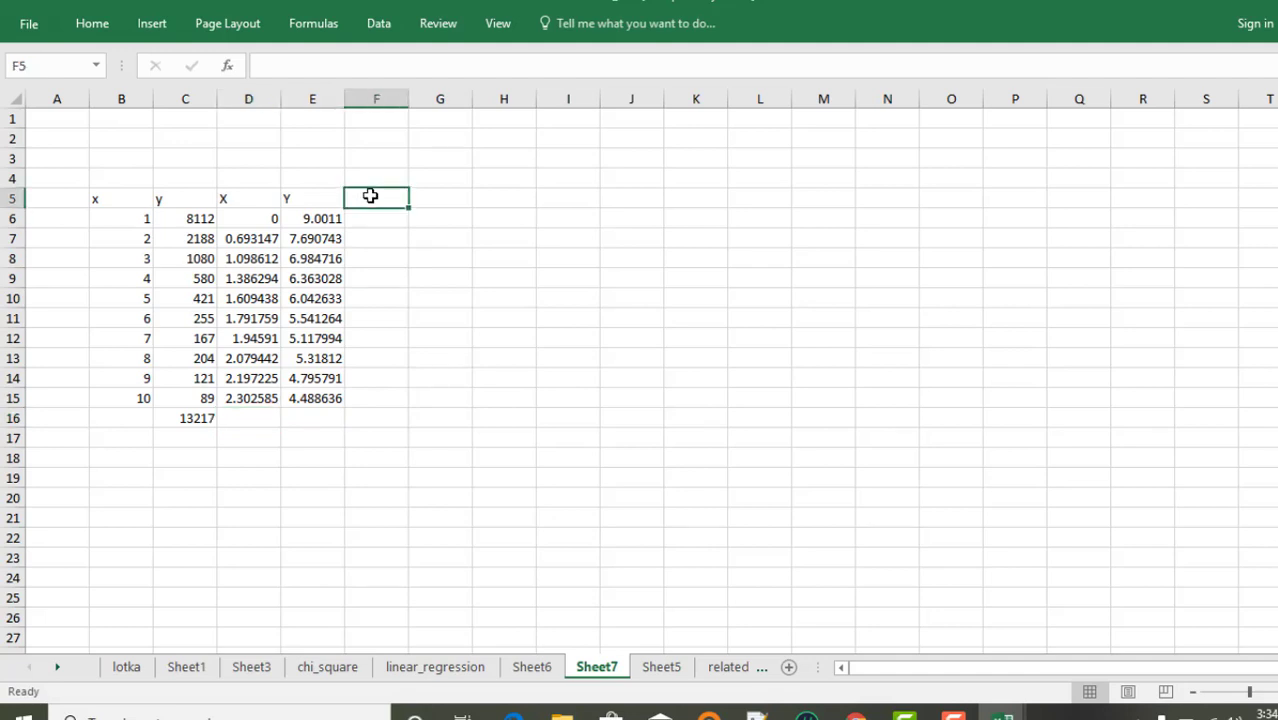
{"action": "type", "text": "XY"}
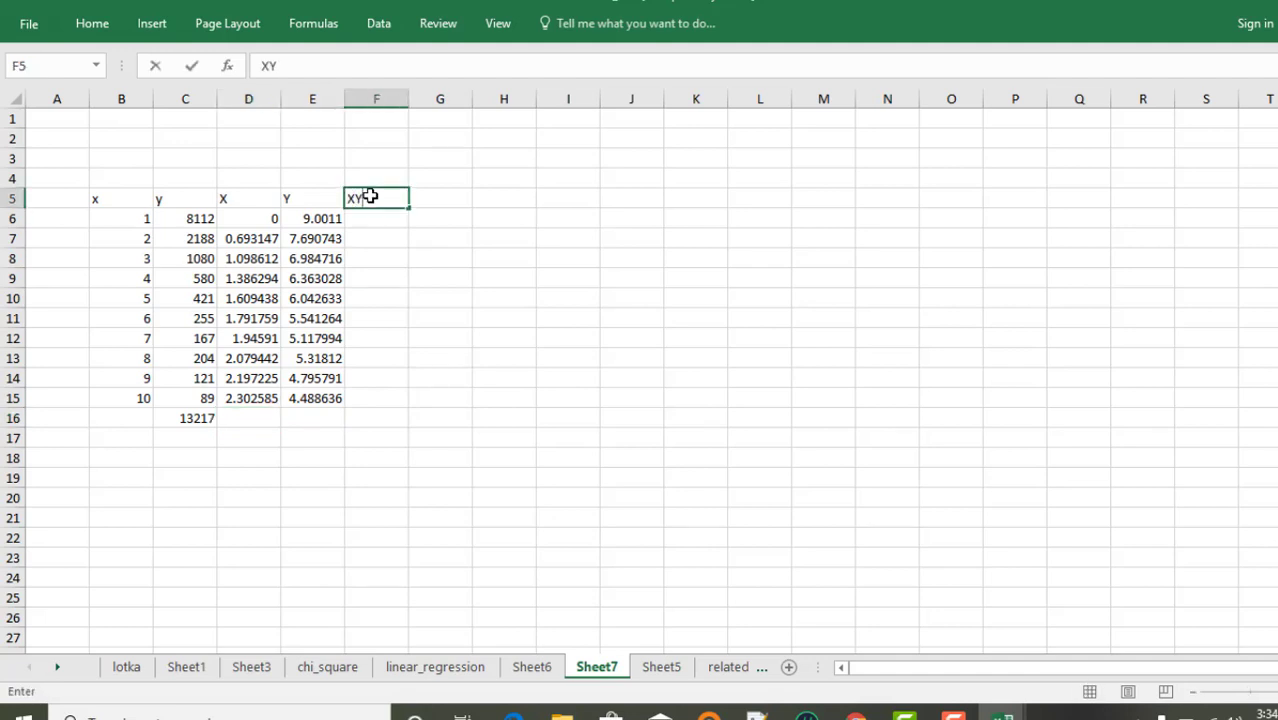
{"action": "left_click", "coordinate": [365, 221]}
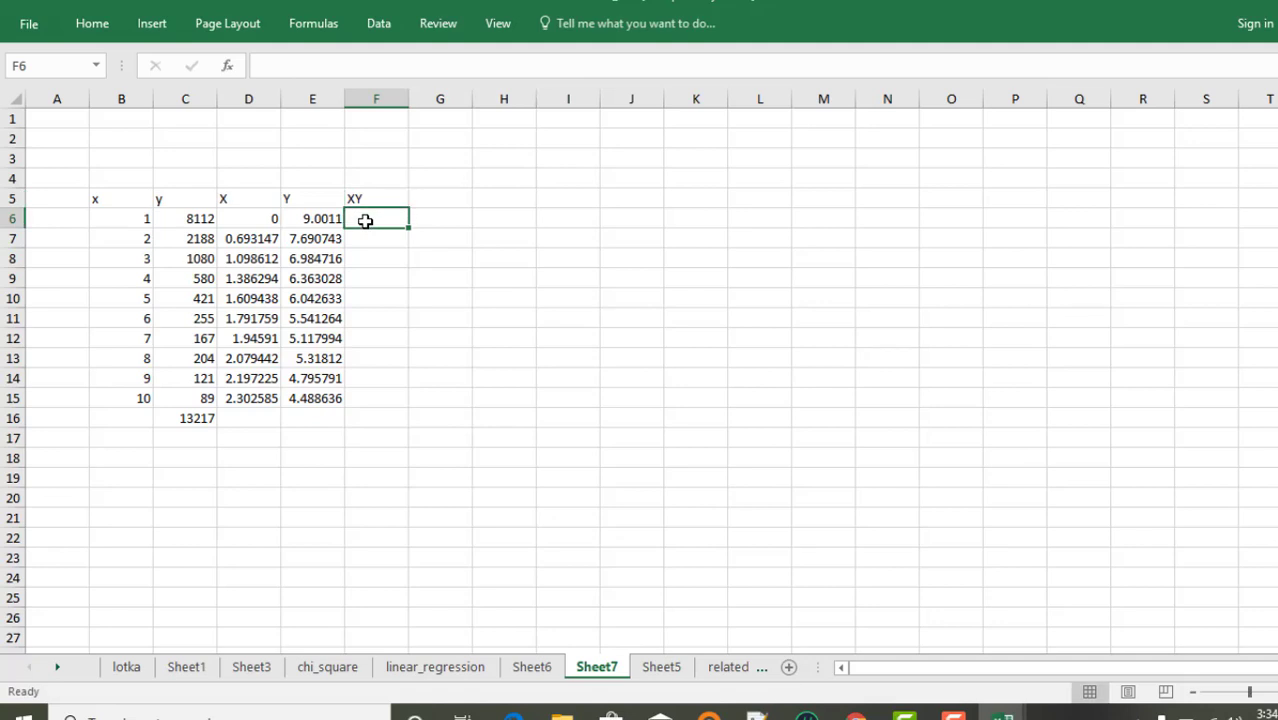
{"action": "type", "text": "="}
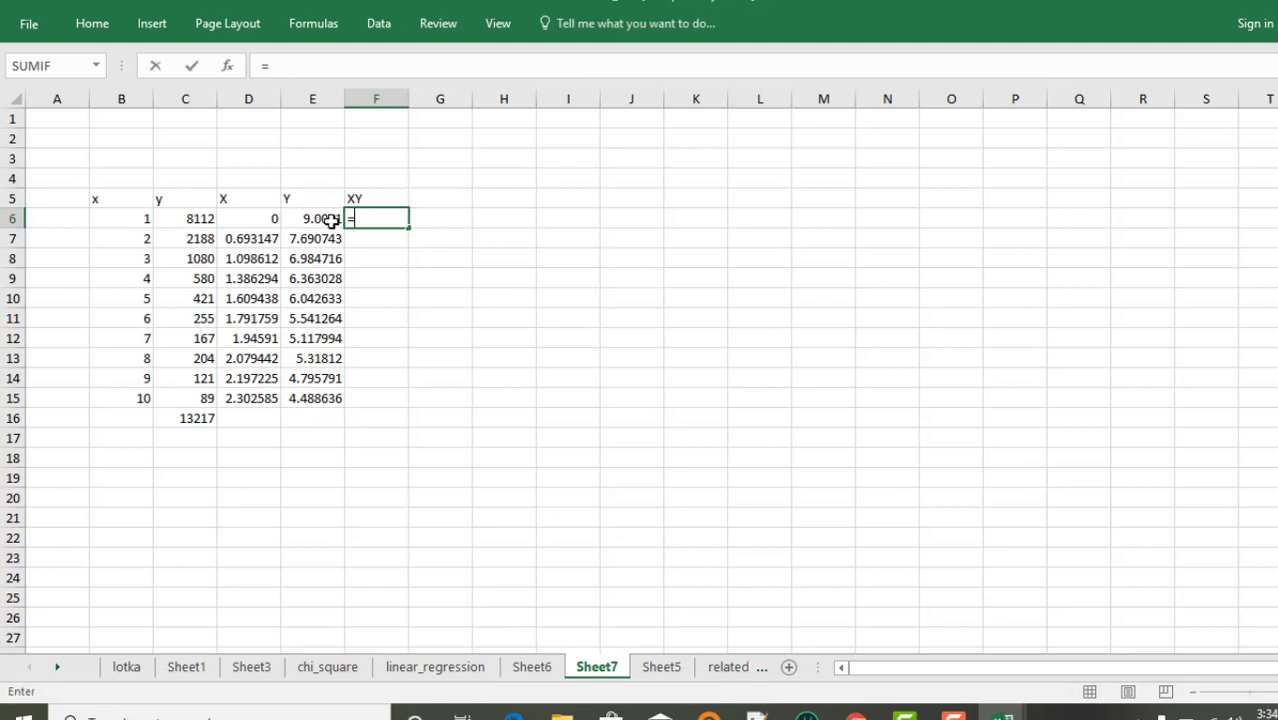
{"action": "left_click", "coordinate": [331, 221]}
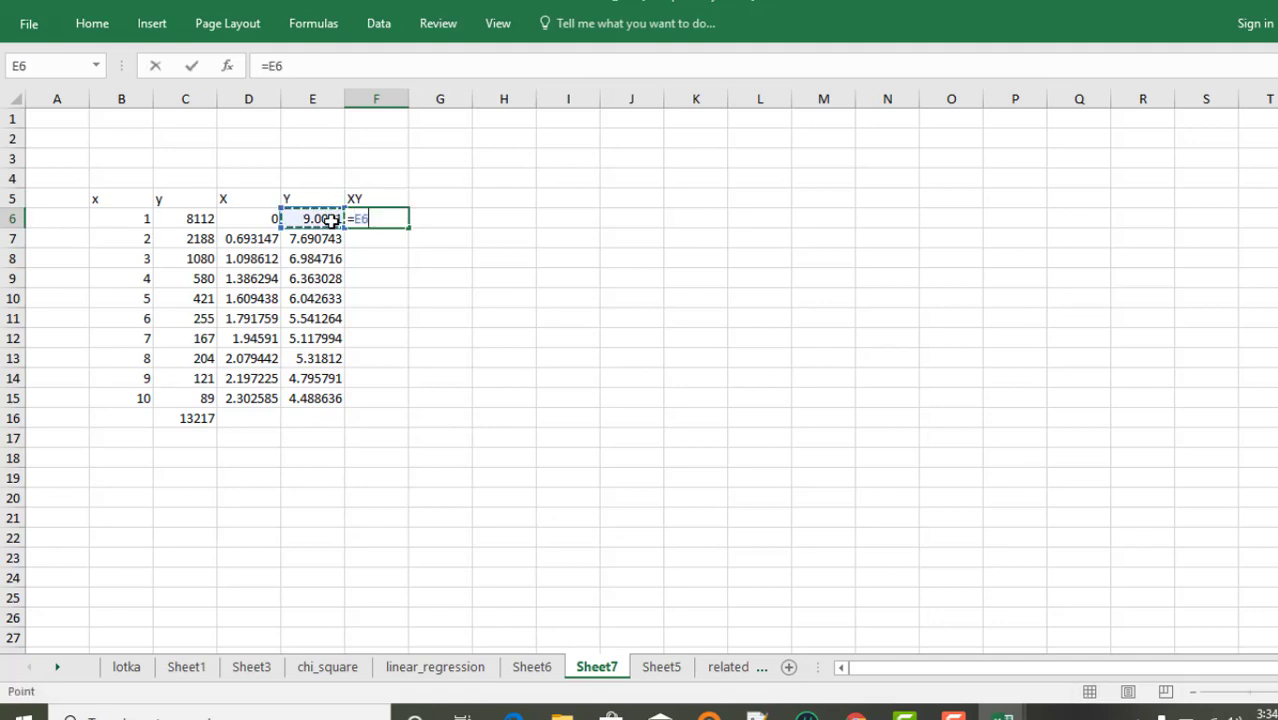
{"action": "type", "text": "*"}
{"action": "left_click", "coordinate": [276, 219]}
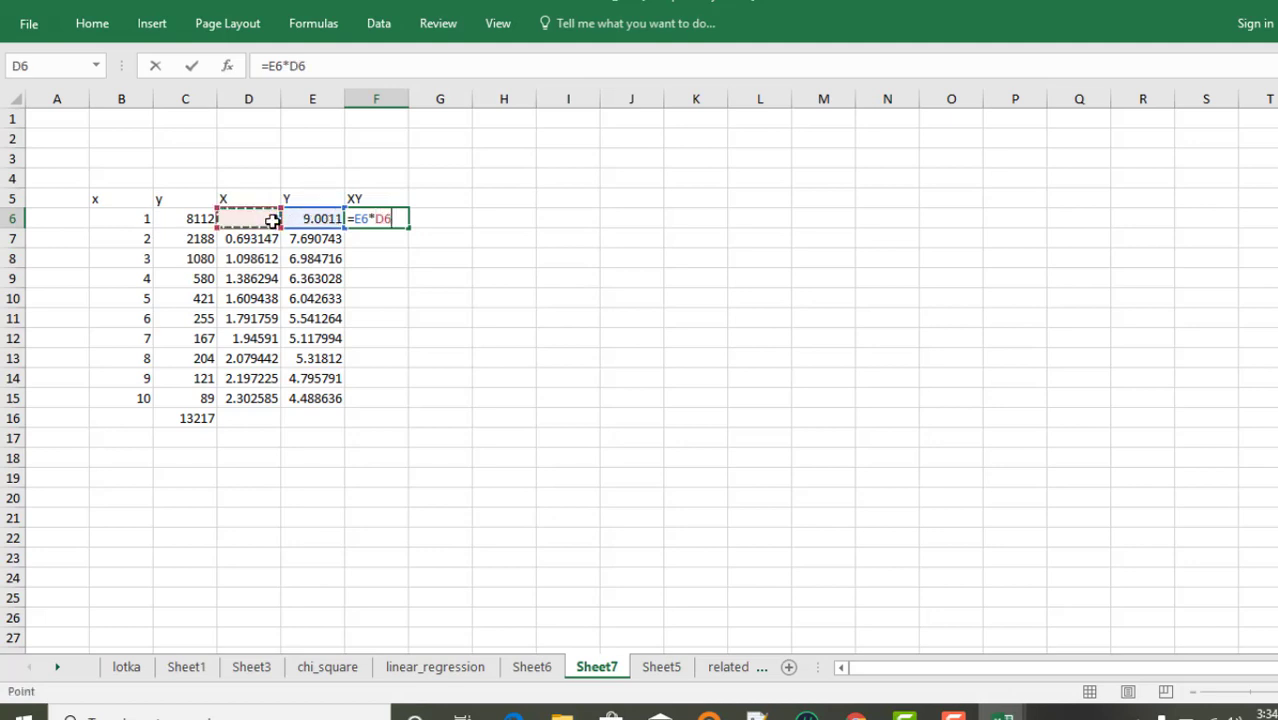
{"action": "key", "text": "Return"}
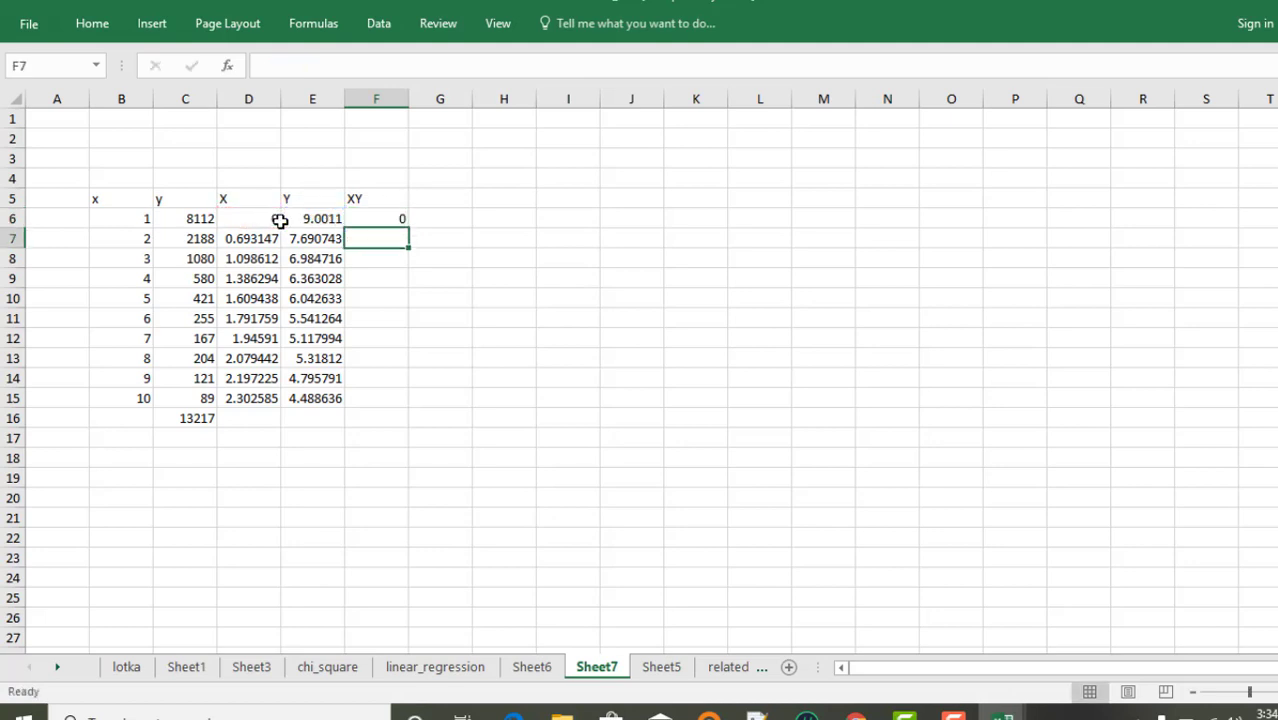
{"action": "left_click", "coordinate": [388, 219]}
{"action": "left_click_drag", "start_coordinate": [408, 224], "coordinate": [379, 412]}
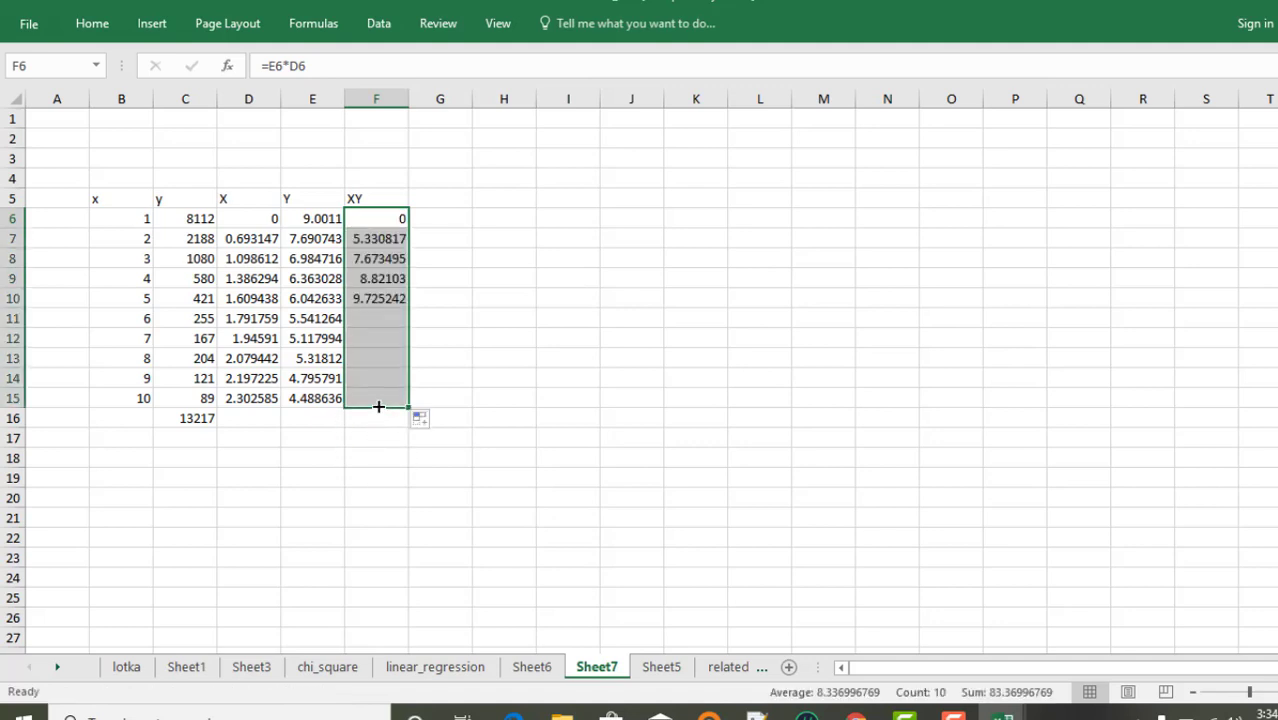
{"action": "left_click", "coordinate": [488, 338]}
Add the heading 'X^2' in G5 and the formula =D6^2 in G6.
{"action": "left_click", "coordinate": [434, 197]}
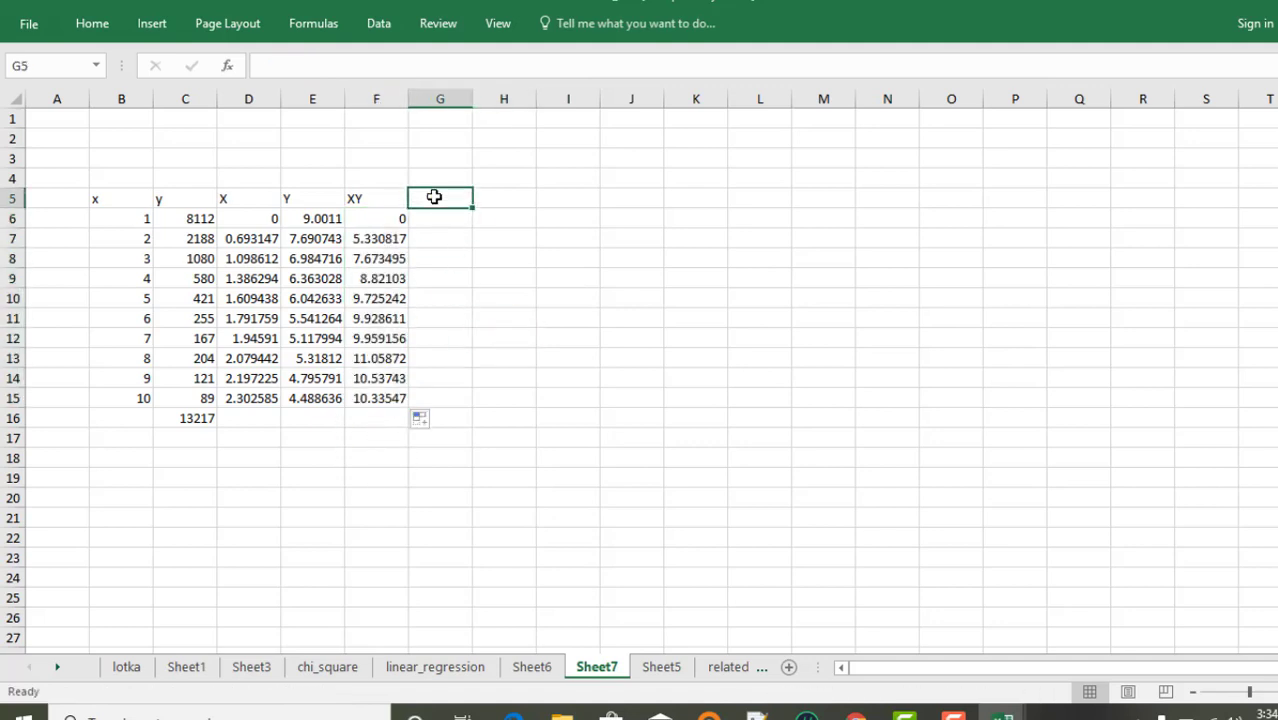
{"action": "type", "text": "X"}
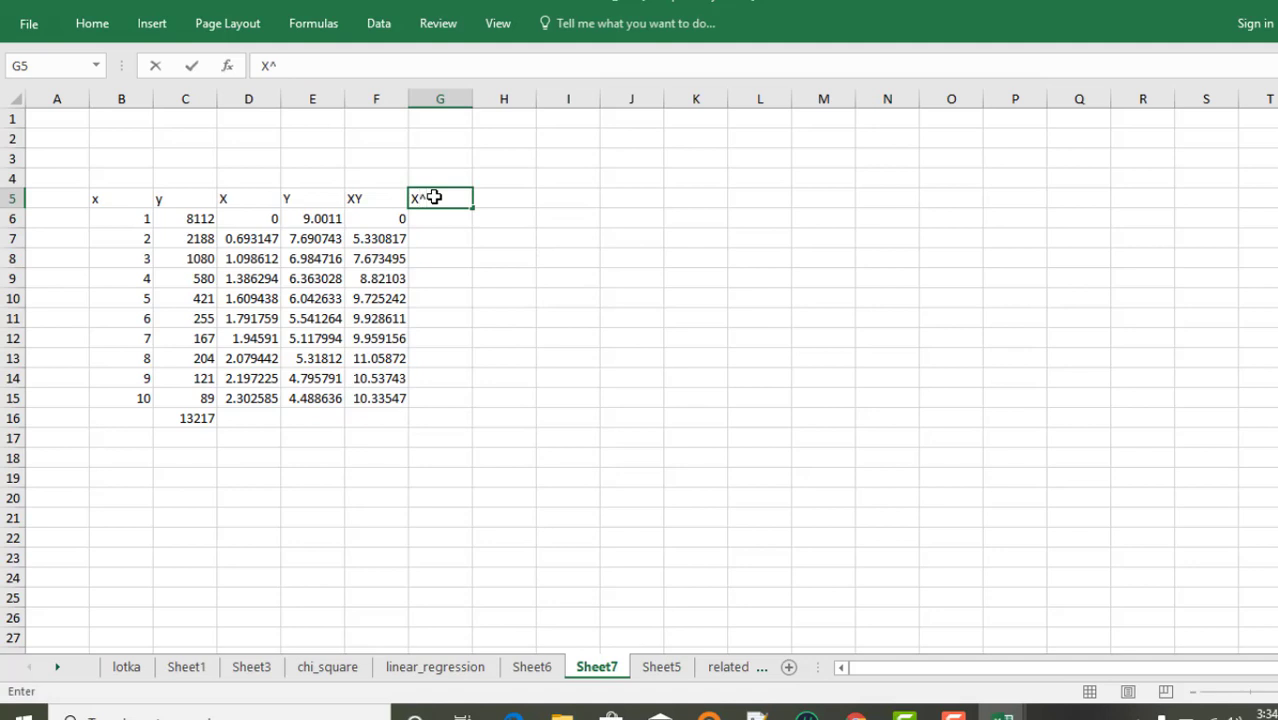
{"action": "type", "text": "^2"}
{"action": "left_click", "coordinate": [451, 221]}
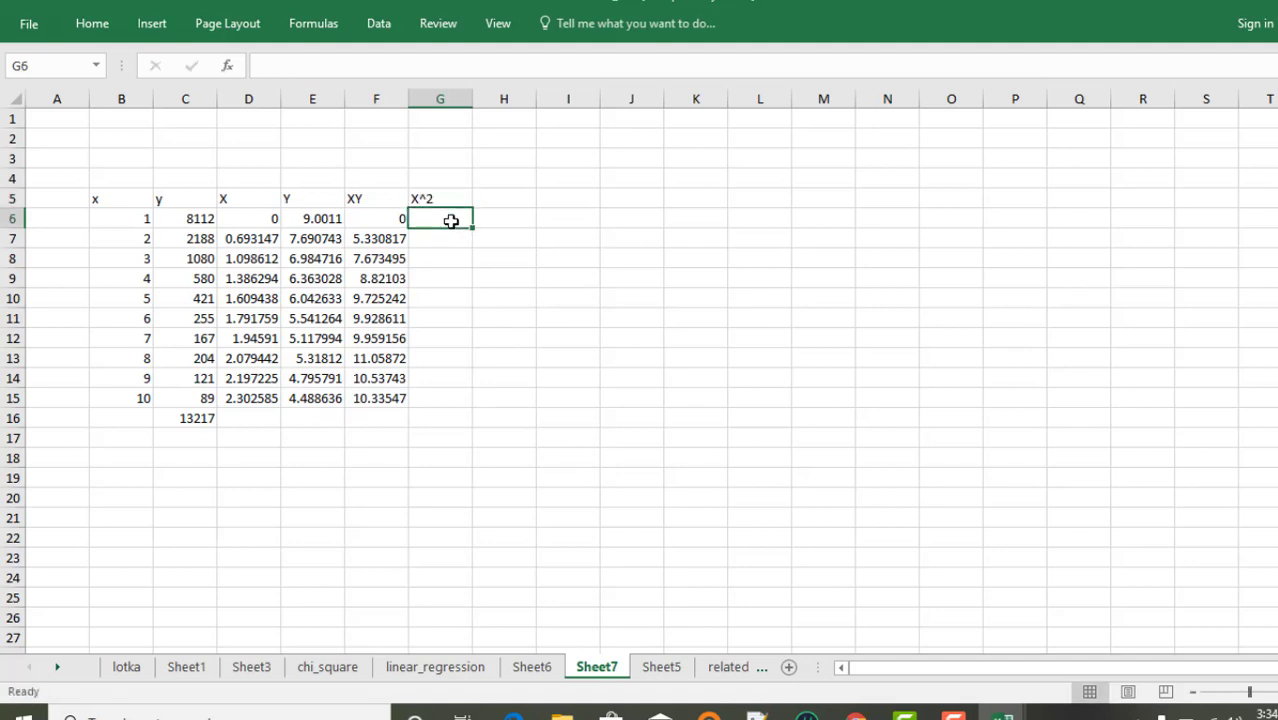
{"action": "type", "text": "="}
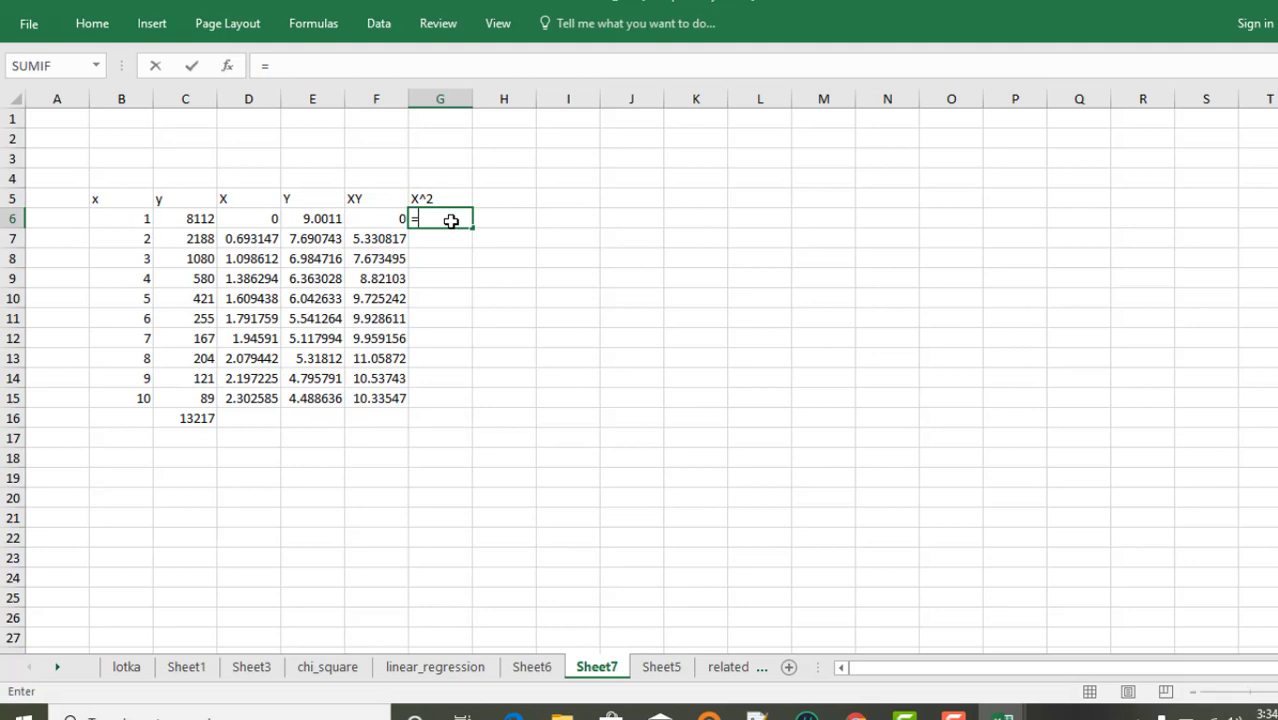
{"action": "left_click", "coordinate": [259, 219]}
{"action": "type", "text": "^2"}
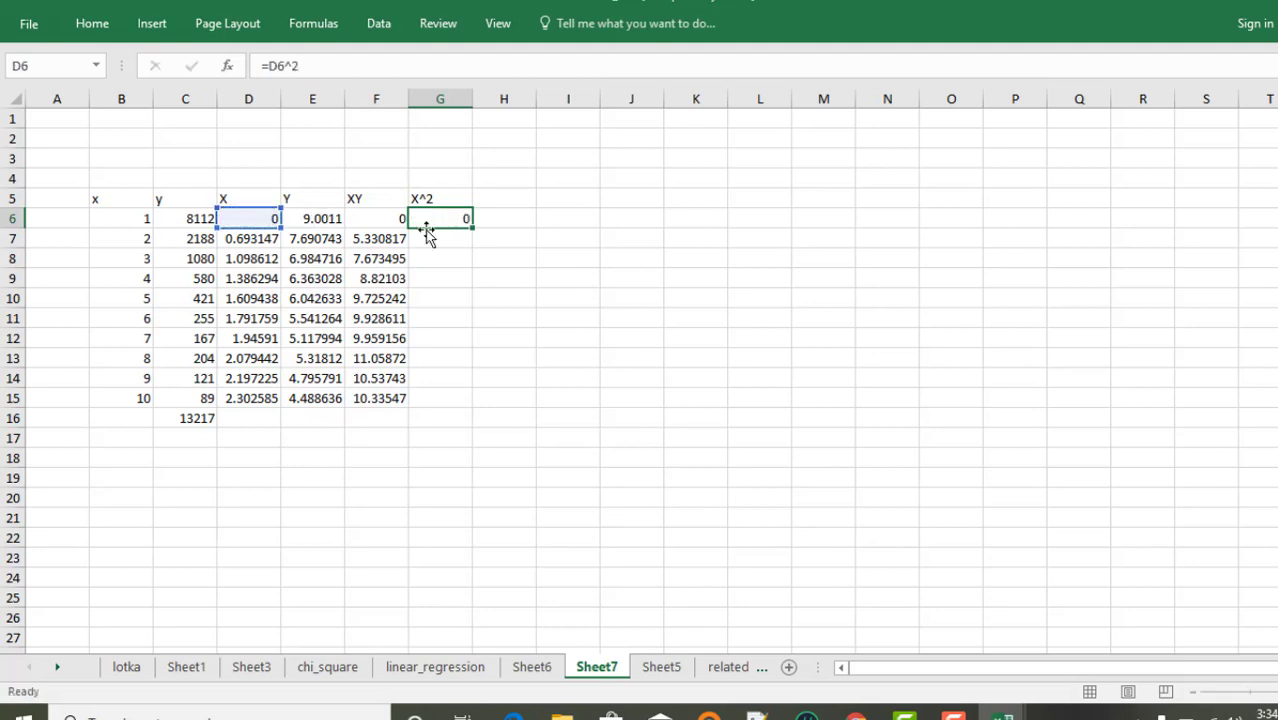
{"action": "left_click", "coordinate": [428, 234]}
Fill the X^2 formula down from G6 to G15.
{"action": "left_click", "coordinate": [433, 219]}
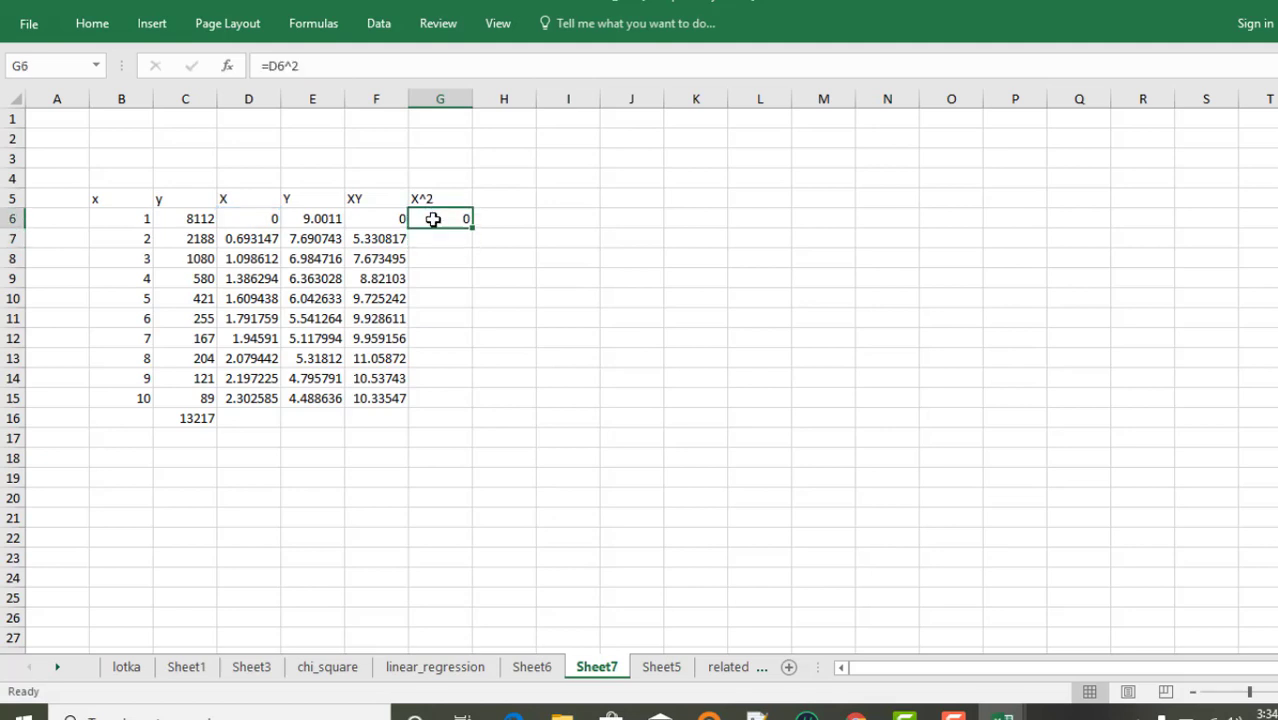
{"action": "left_click_drag", "start_coordinate": [470, 228], "coordinate": [431, 402]}
{"action": "left_click", "coordinate": [575, 372]}
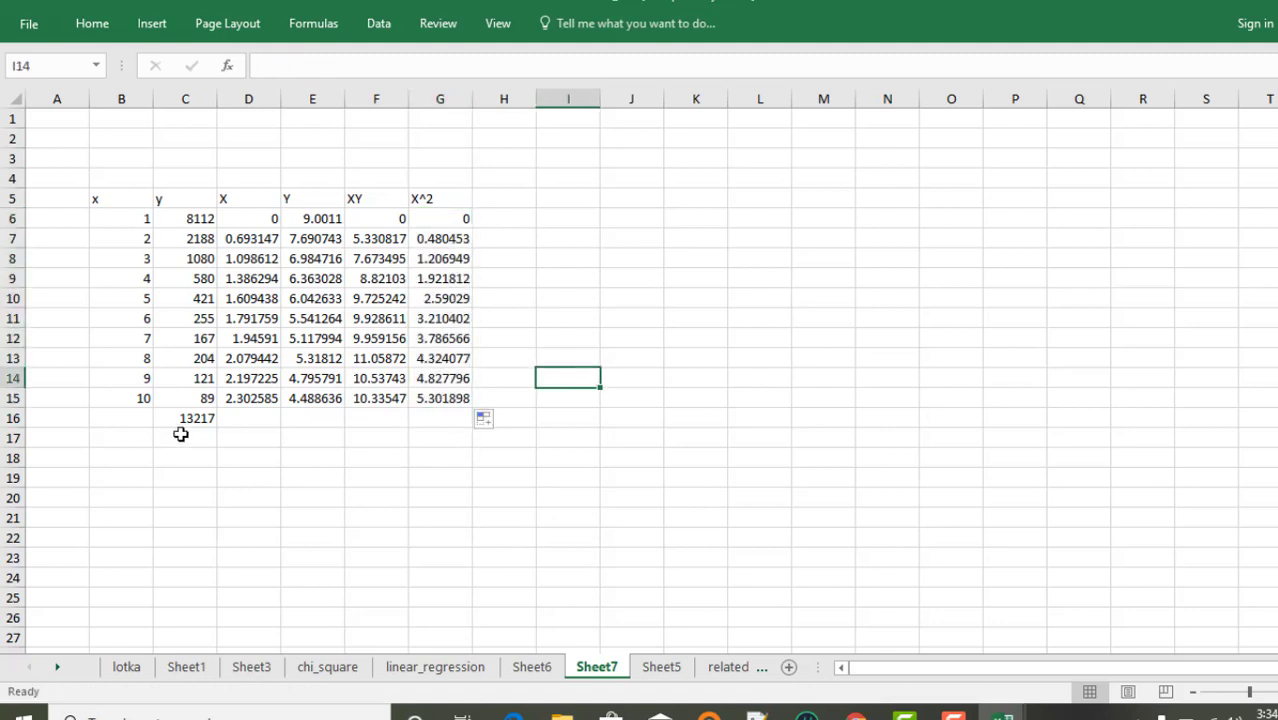
AutoSum D16:G16, giving totals 15.10441, 61.34402, 83.36997 and 27.65024.
{"action": "left_click", "coordinate": [237, 420]}
{"action": "left_click_drag", "start_coordinate": [237, 420], "coordinate": [427, 416]}
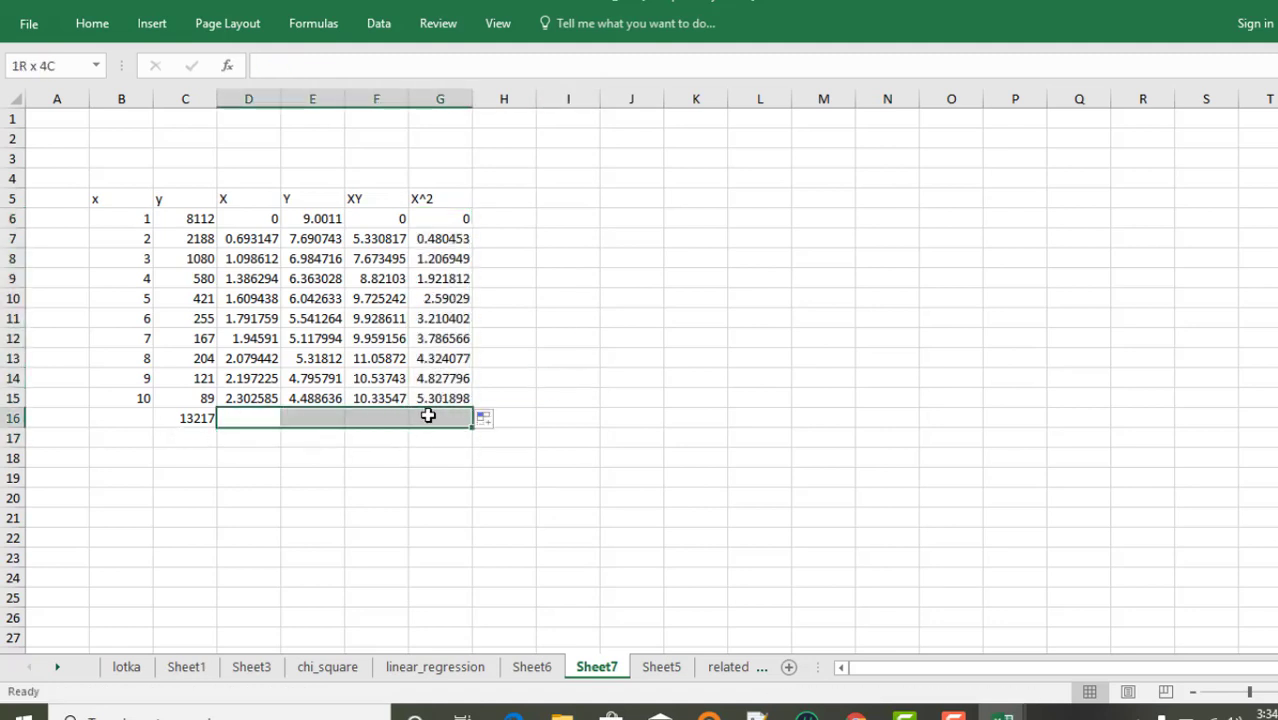
{"action": "left_click", "coordinate": [92, 23]}
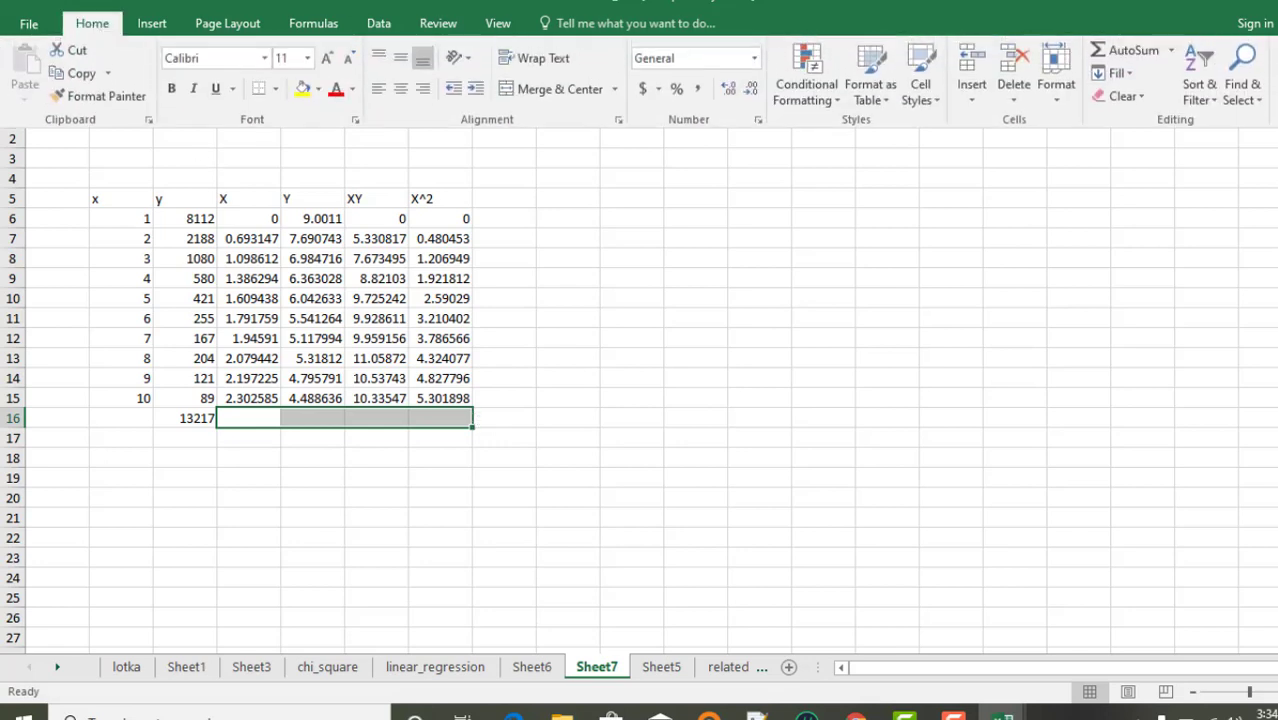
{"action": "left_click", "coordinate": [1130, 50]}
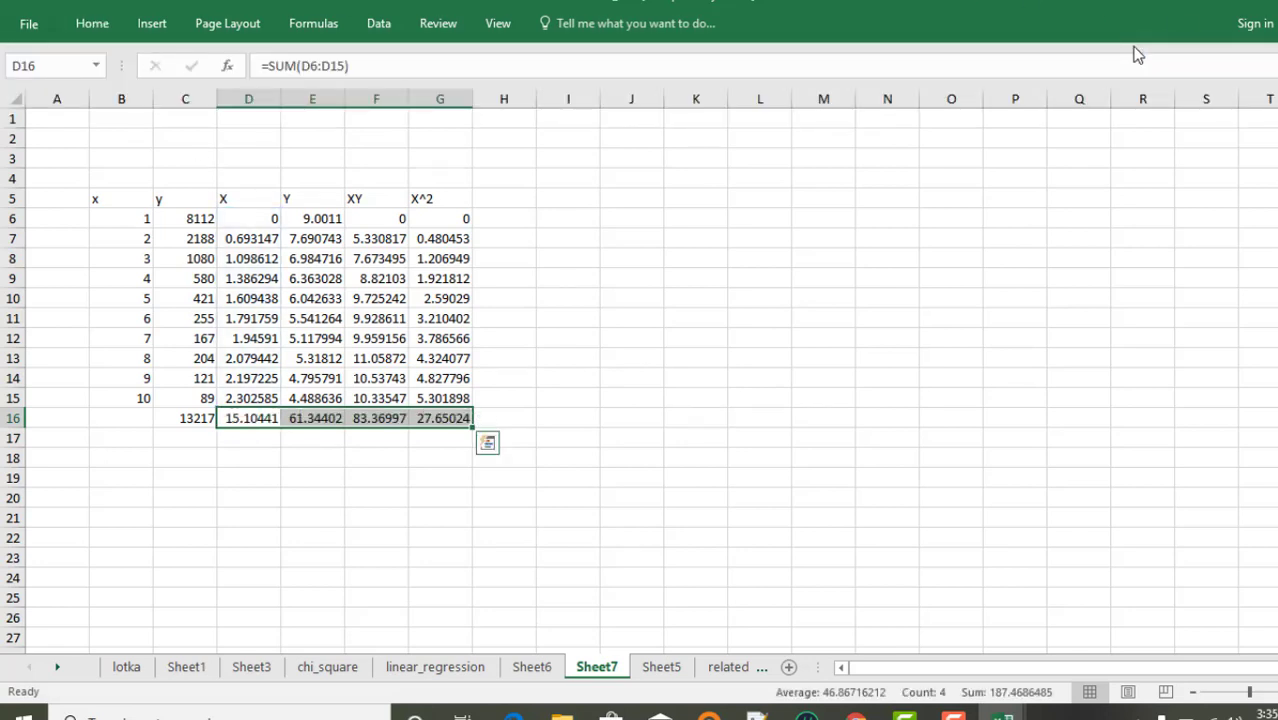
{"action": "left_click", "coordinate": [794, 315]}
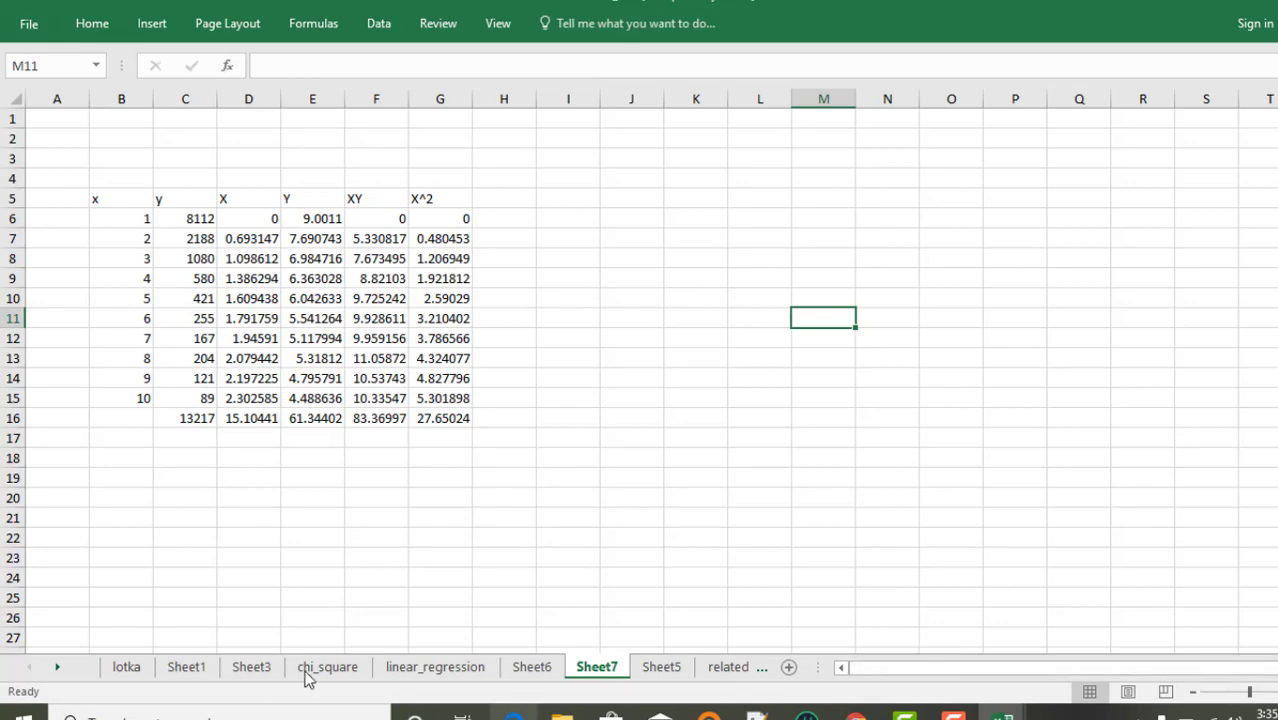
Go to the lotka sheet and scroll to the n-formula picture.
{"action": "left_click", "coordinate": [127, 667]}
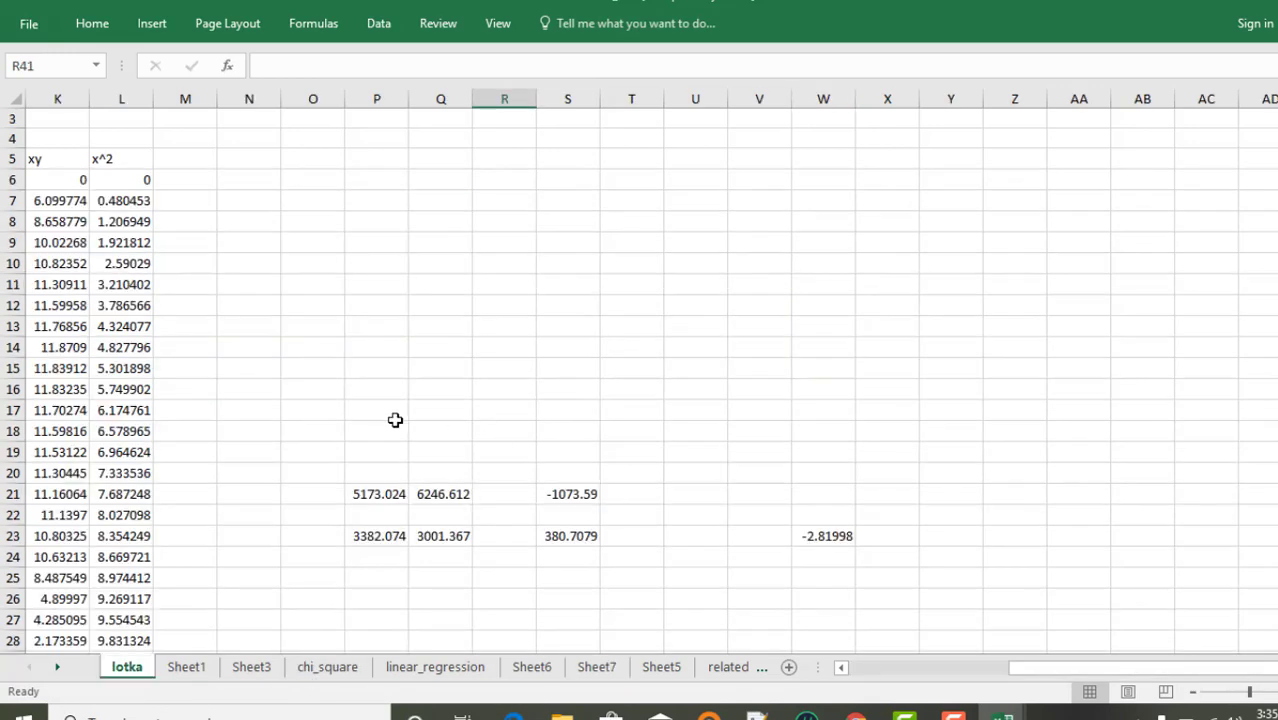
{"action": "scroll", "coordinate": [394, 419], "scroll_direction": "left", "scroll_amount": 5}
{"action": "scroll", "coordinate": [395, 420], "scroll_direction": "right", "scroll_amount": 10}
{"action": "scroll", "coordinate": [395, 420], "scroll_direction": "up", "scroll_amount": 1}
{"action": "scroll", "coordinate": [395, 420], "scroll_direction": "down", "scroll_amount": 17}
{"action": "scroll", "coordinate": [395, 420], "scroll_direction": "left", "scroll_amount": 10}
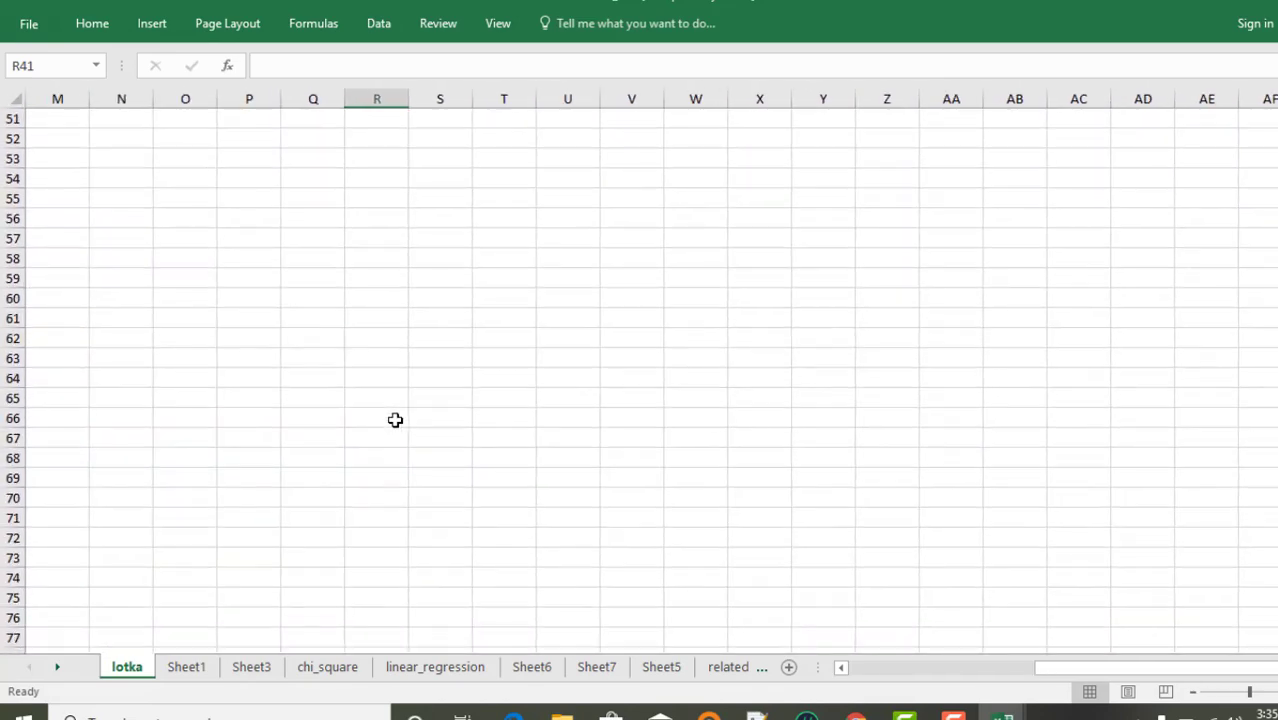
{"action": "scroll", "coordinate": [395, 420], "scroll_direction": "up", "scroll_amount": 1}
{"action": "scroll", "coordinate": [395, 420], "scroll_direction": "up", "scroll_amount": 16}
{"action": "scroll", "coordinate": [327, 517], "scroll_direction": "down", "scroll_amount": 5}
{"action": "scroll", "coordinate": [327, 517], "scroll_direction": "down", "scroll_amount": 1}
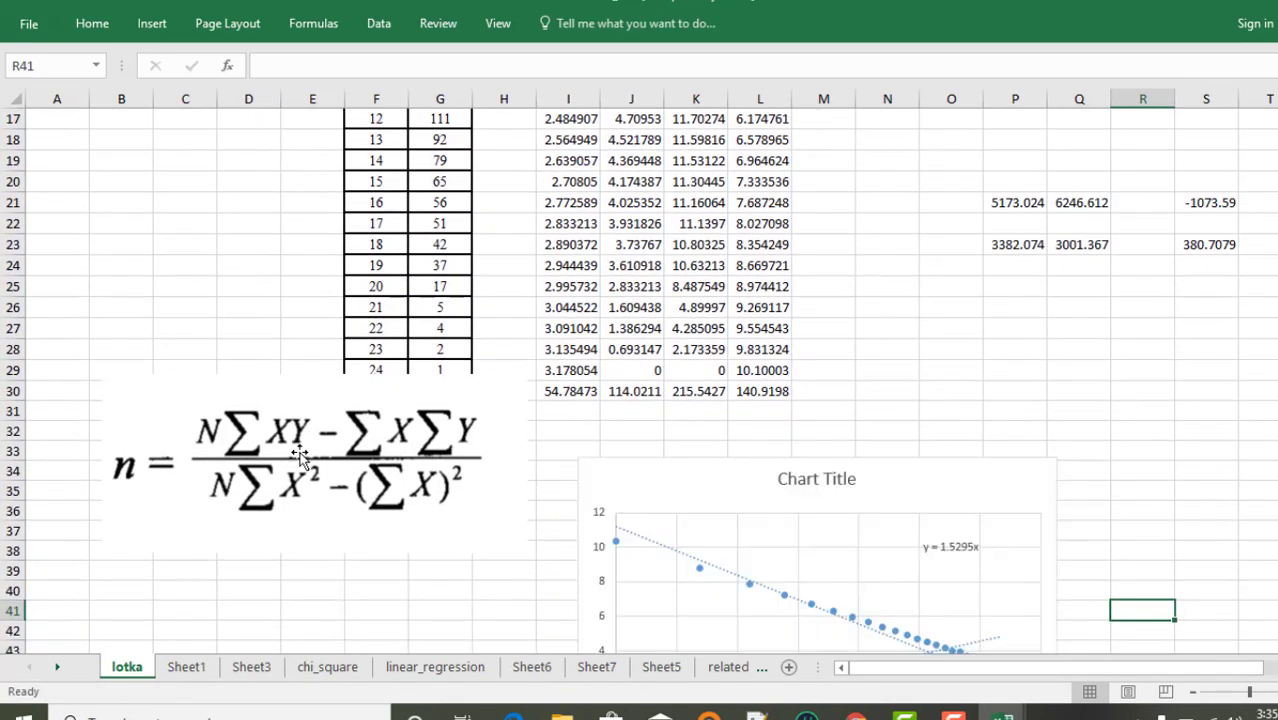
Cut the n-formula picture, undo to keep it in place, and view the related t-test sheet.
{"action": "left_click", "coordinate": [300, 455]}
{"action": "key", "text": "Delete"}
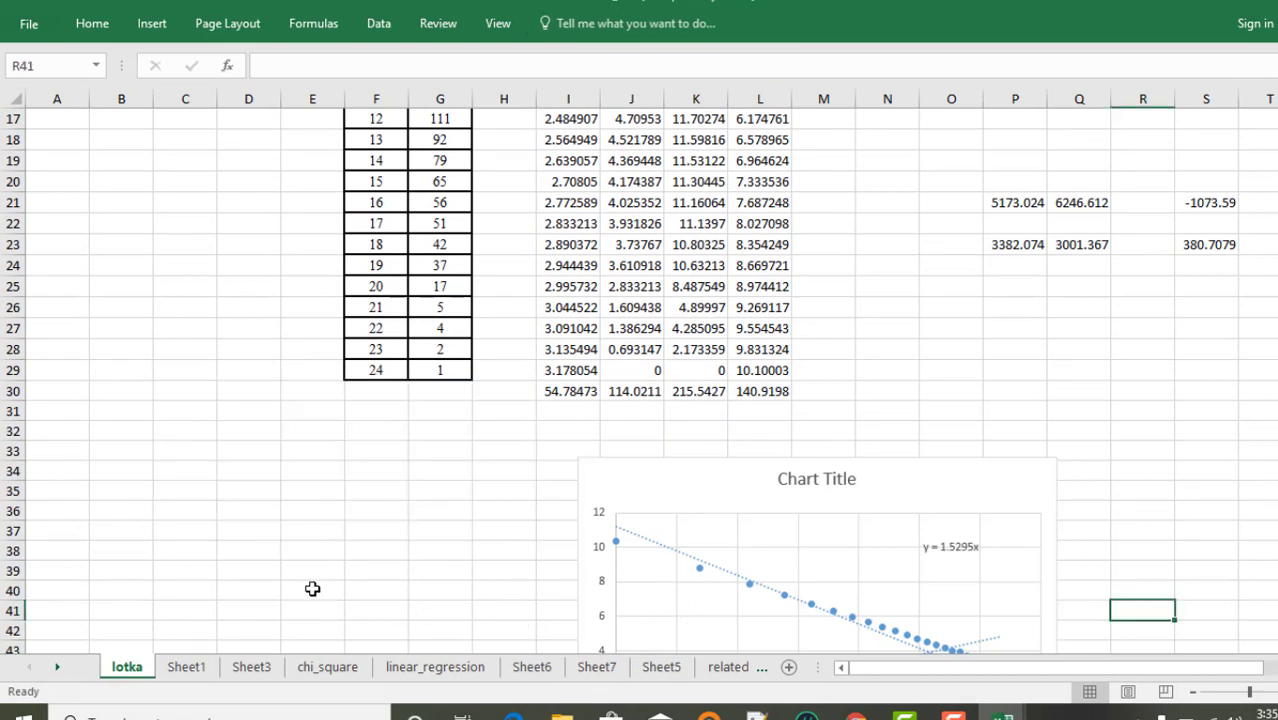
{"action": "key", "text": "ctrl+z"}
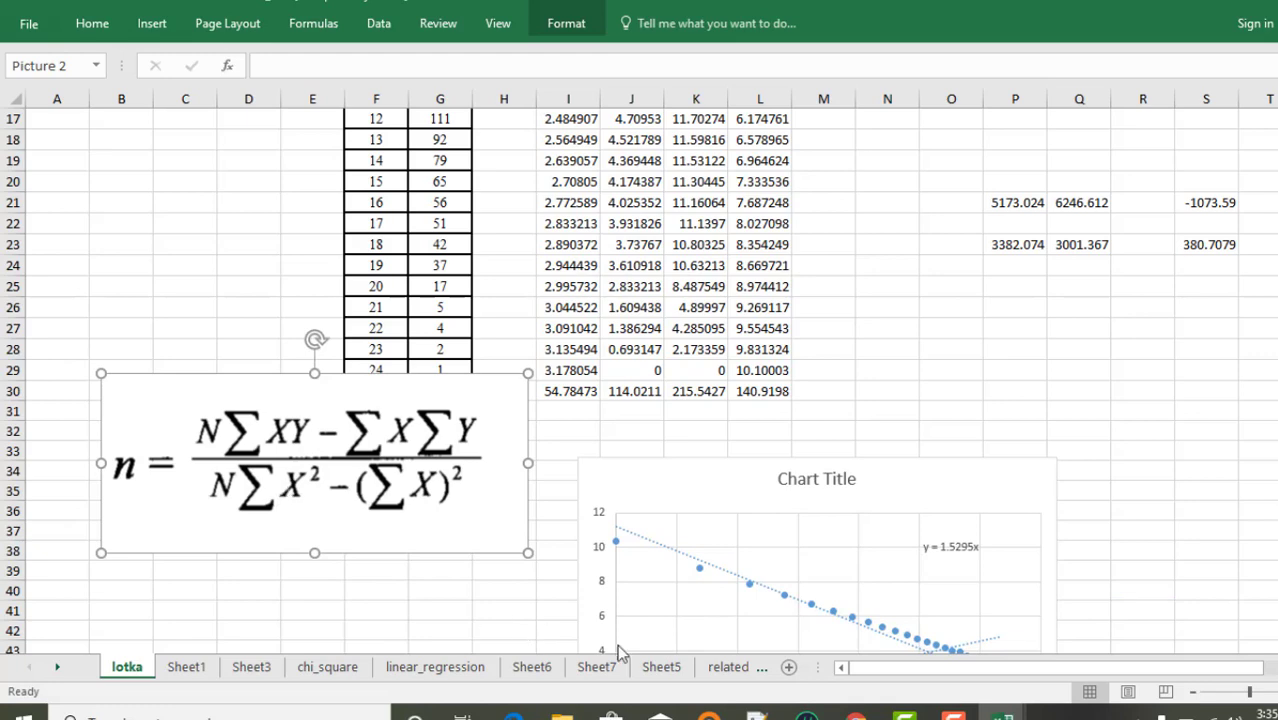
{"action": "left_click", "coordinate": [727, 667]}
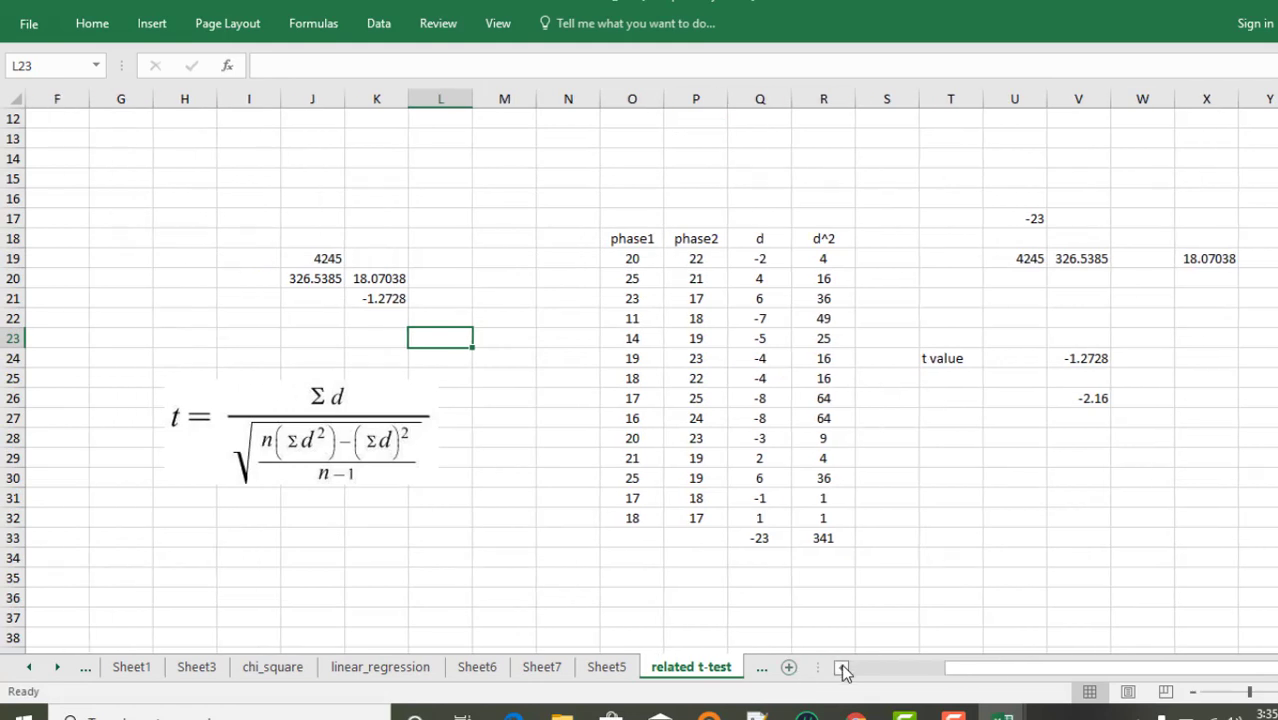
Paste the n-formula picture at N5 on Sheet7 and begin entering 10 in J12.
{"action": "left_click", "coordinate": [616, 670]}
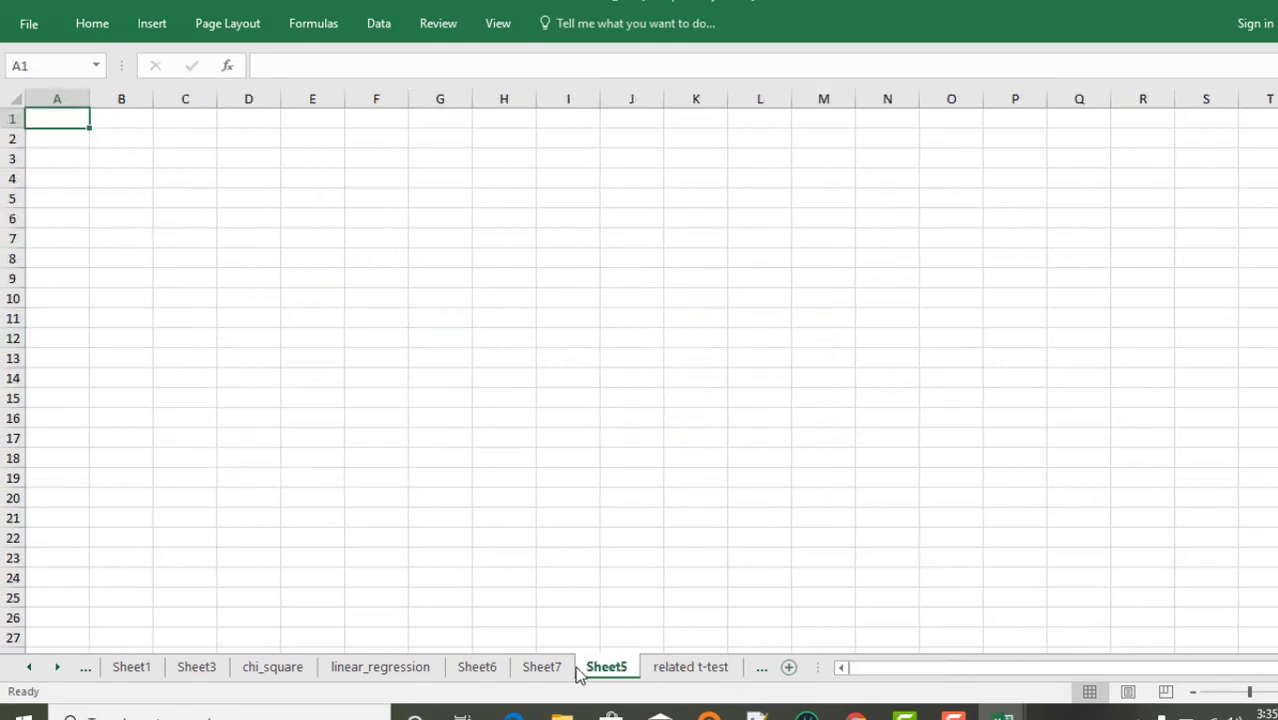
{"action": "left_click", "coordinate": [541, 670]}
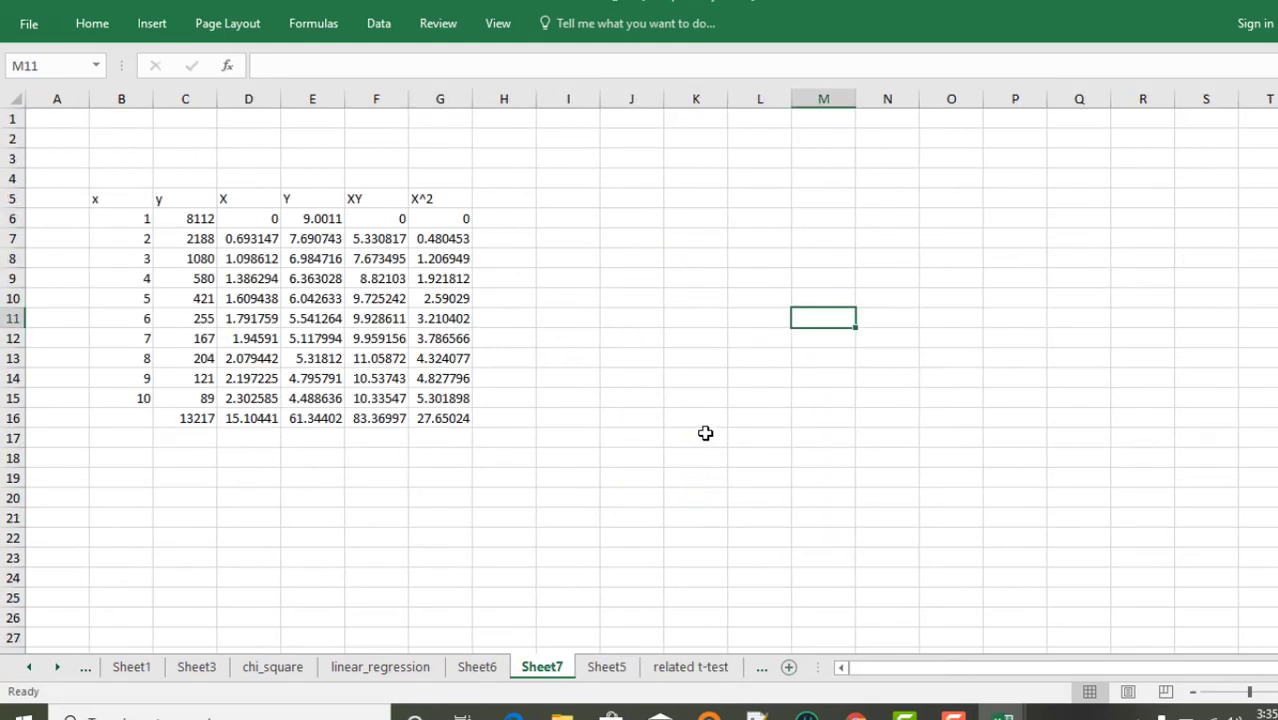
{"action": "left_click", "coordinate": [915, 193]}
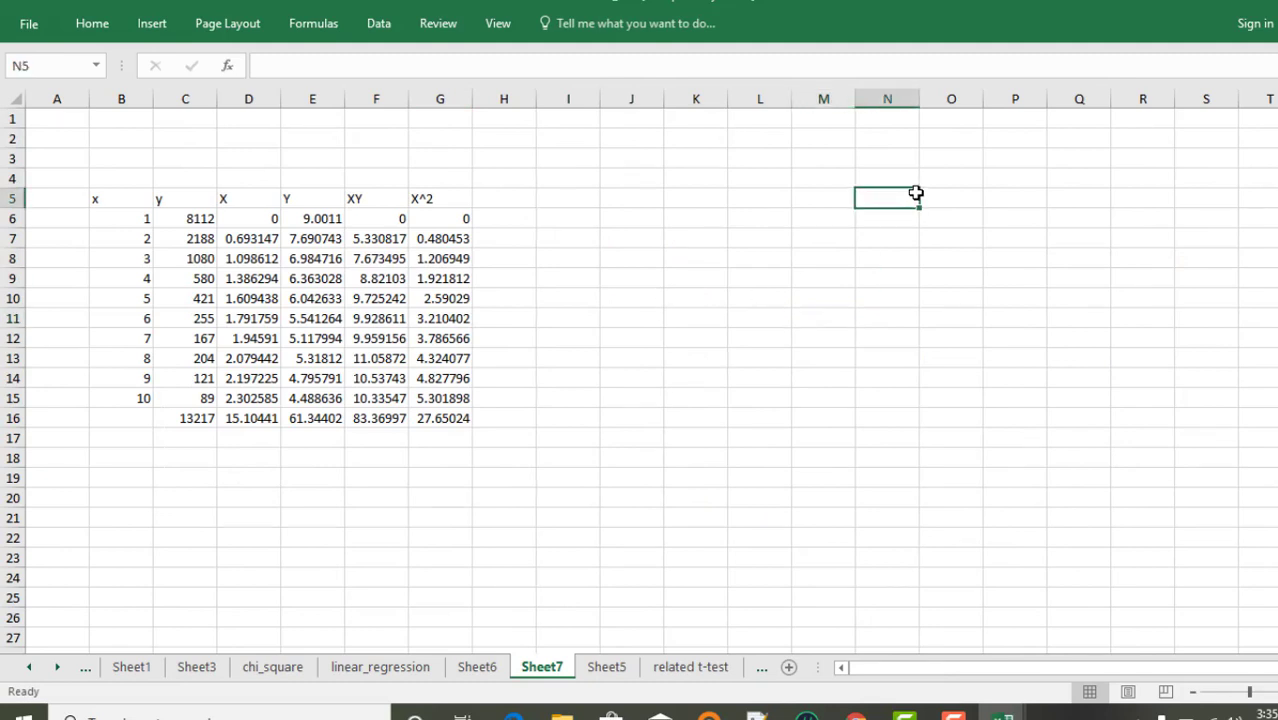
{"action": "key", "text": "ctrl+v"}
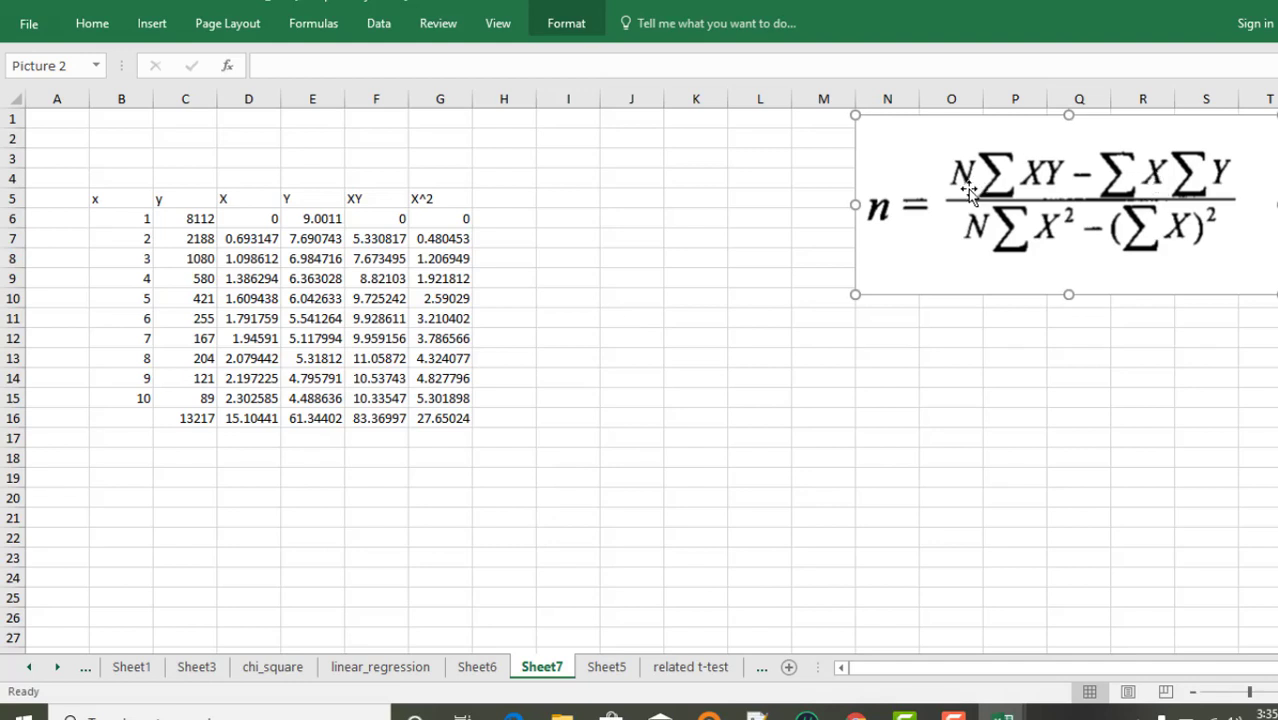
{"action": "left_click", "coordinate": [621, 340]}
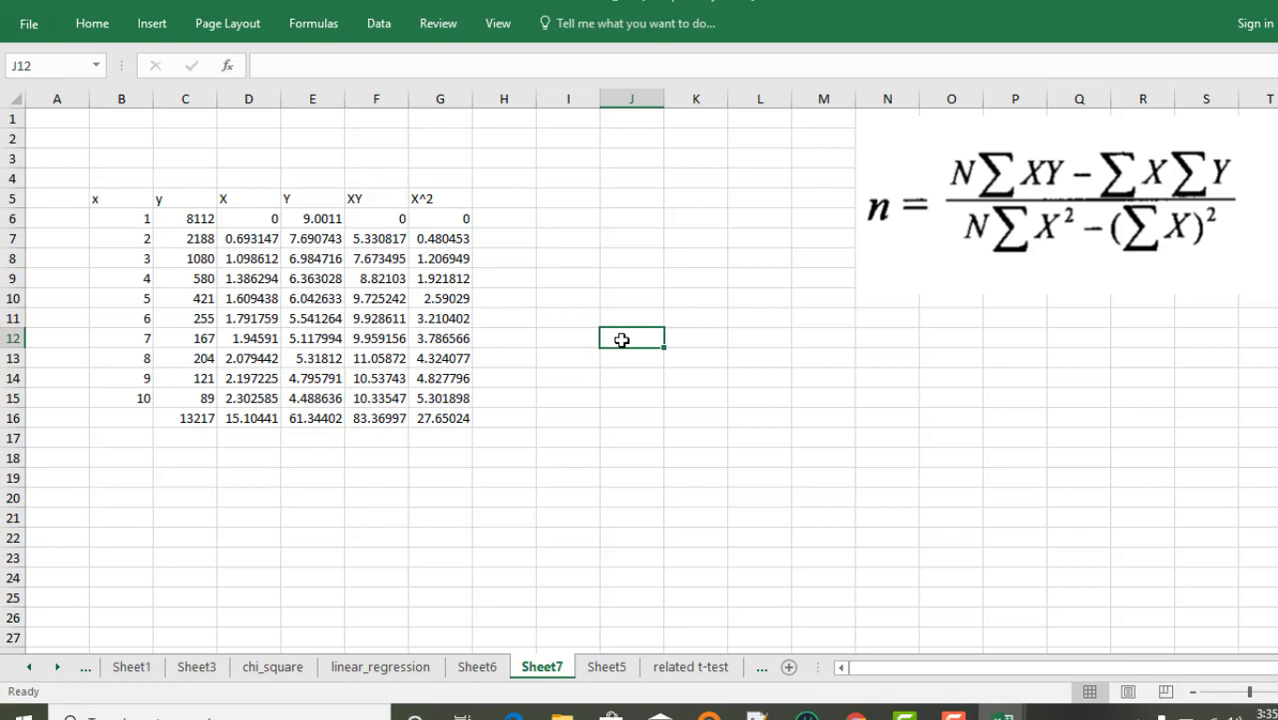
{"action": "type", "text": "10"}
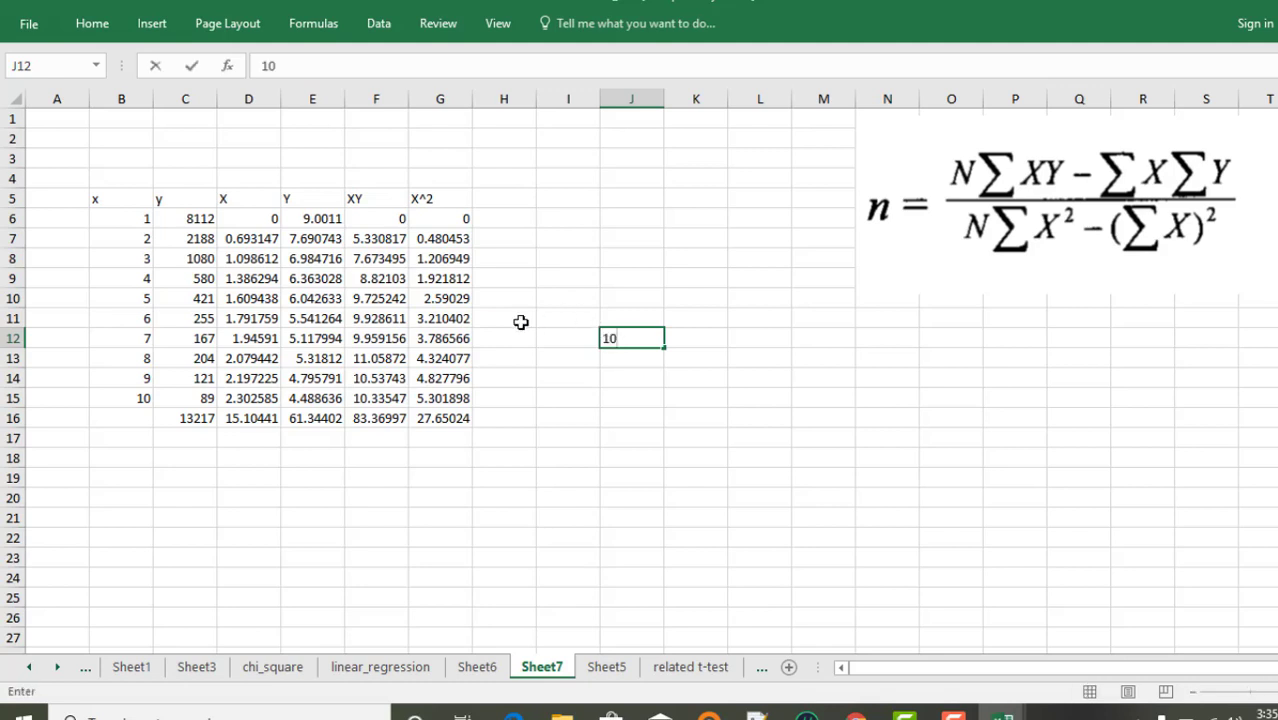